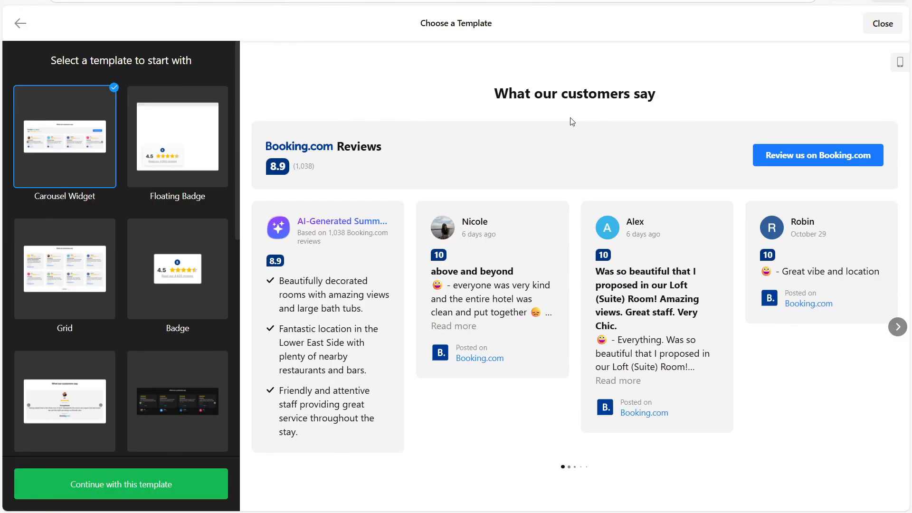
Preview the Floating Badge, Grid, Badge and Masonry templates, and return to Carousel Widget.
{"action": "left_click", "coordinate": [223, 178]}
{"action": "scroll", "coordinate": [143, 213], "scroll_direction": "down", "scroll_amount": 1}
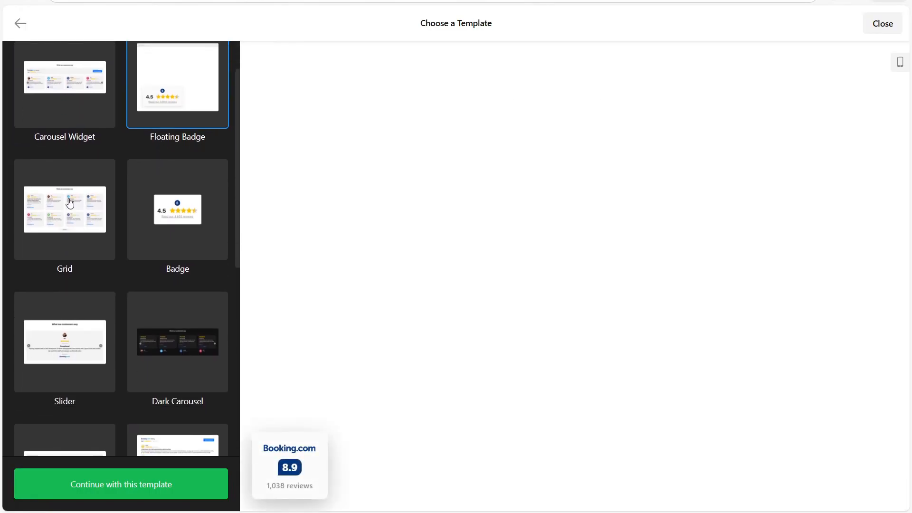
{"action": "left_click", "coordinate": [95, 209]}
{"action": "left_click", "coordinate": [154, 202]}
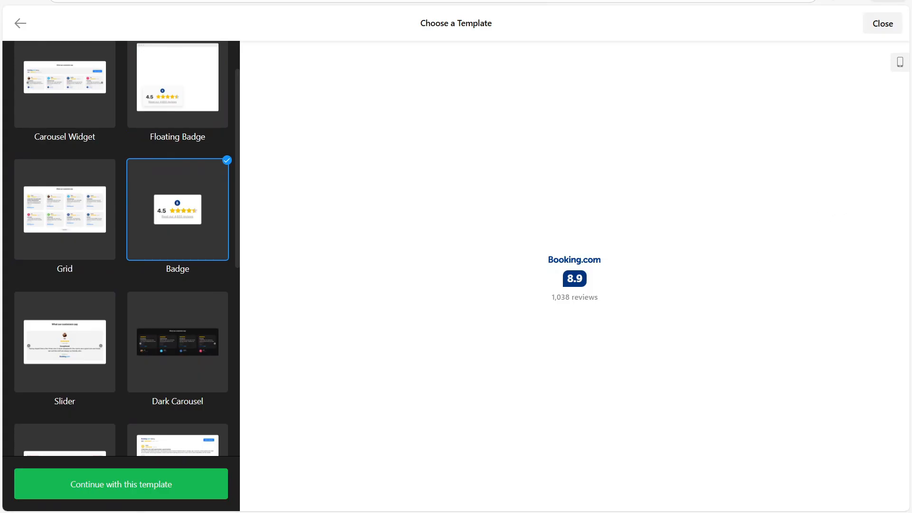
{"action": "scroll", "coordinate": [87, 196], "scroll_direction": "down", "scroll_amount": 5}
{"action": "left_click", "coordinate": [87, 197]}
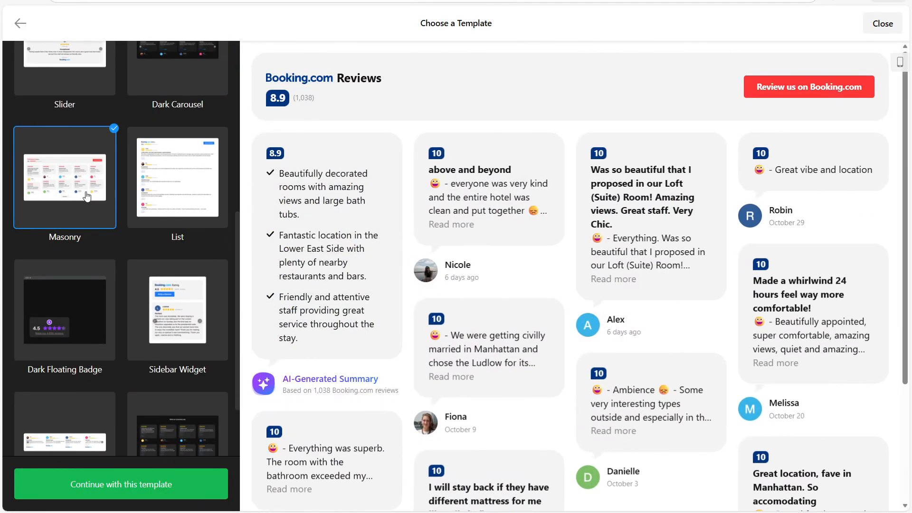
{"action": "scroll", "coordinate": [86, 196], "scroll_direction": "up", "scroll_amount": 5}
{"action": "left_click", "coordinate": [72, 181]}
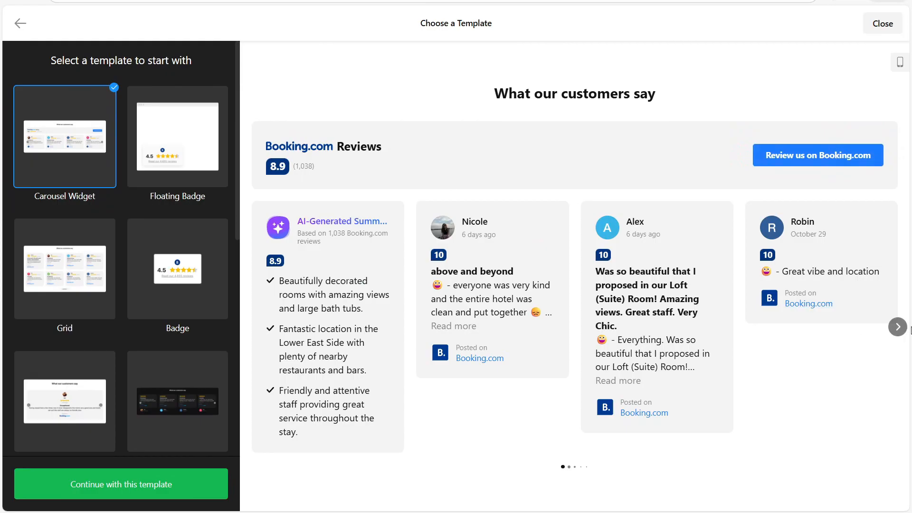
Browse forward through the customer reviews in the Carousel Widget preview.
{"action": "left_click", "coordinate": [897, 327]}
{"action": "left_click", "coordinate": [897, 327]}
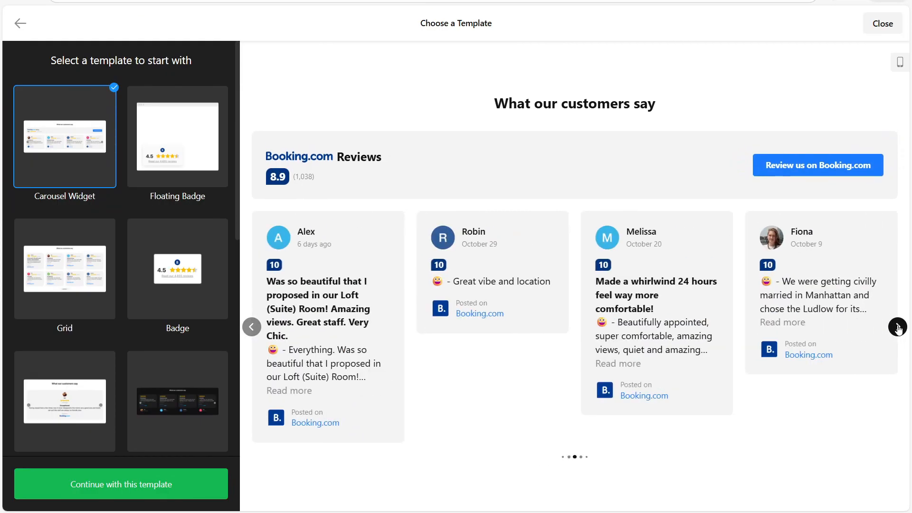
{"action": "left_click", "coordinate": [897, 327]}
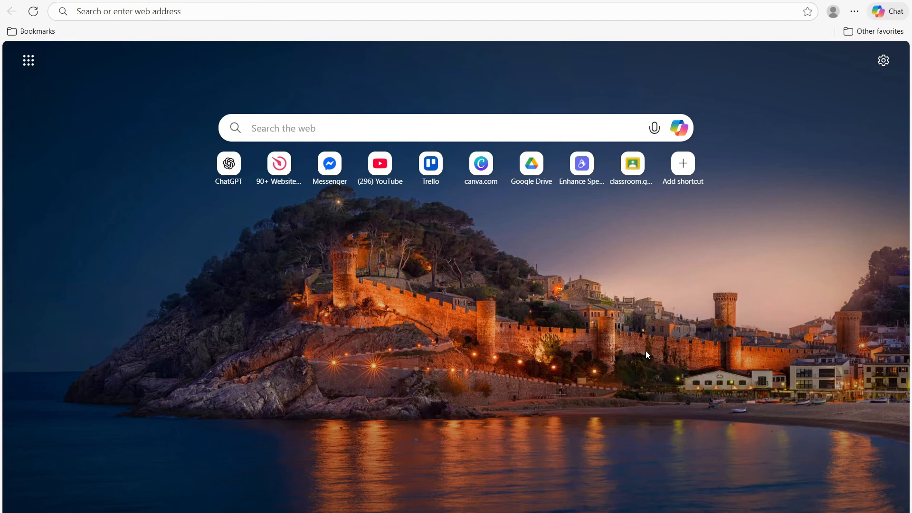
{"action": "left_click", "coordinate": [241, 9]}
{"action": "type", "text": "https://go.elfsight.io/click?pid=3141&offer_id=3"}
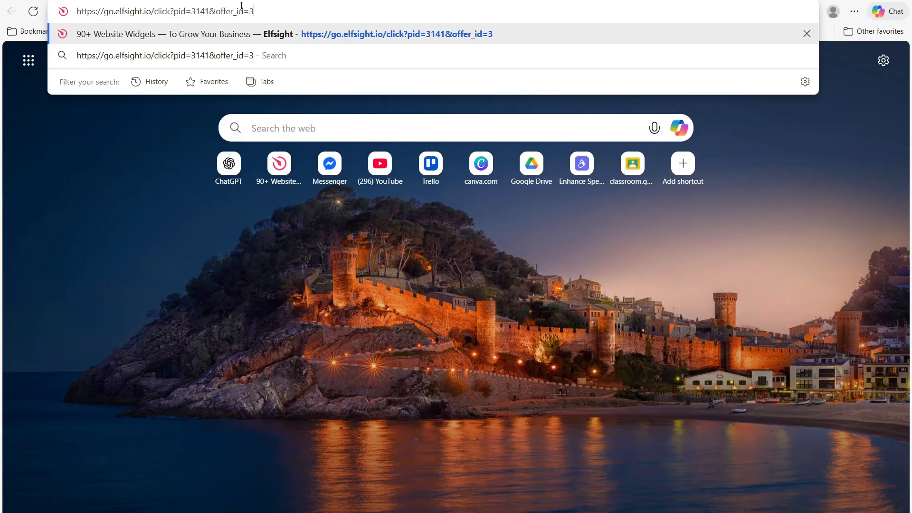
{"action": "left_click", "coordinate": [274, 35]}
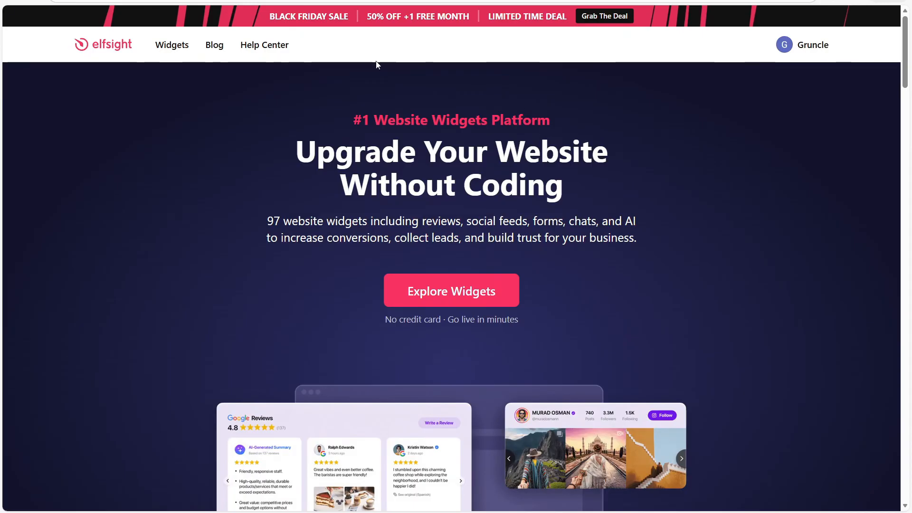
Open the Booking.com Reviews widget page and start creating a free widget.
{"action": "mouse_move", "coordinate": [182, 41]}
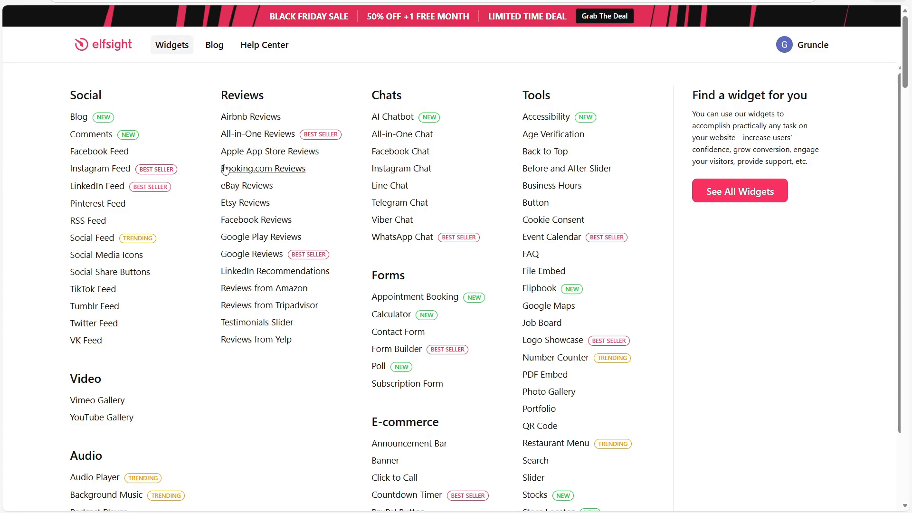
{"action": "left_click", "coordinate": [298, 172]}
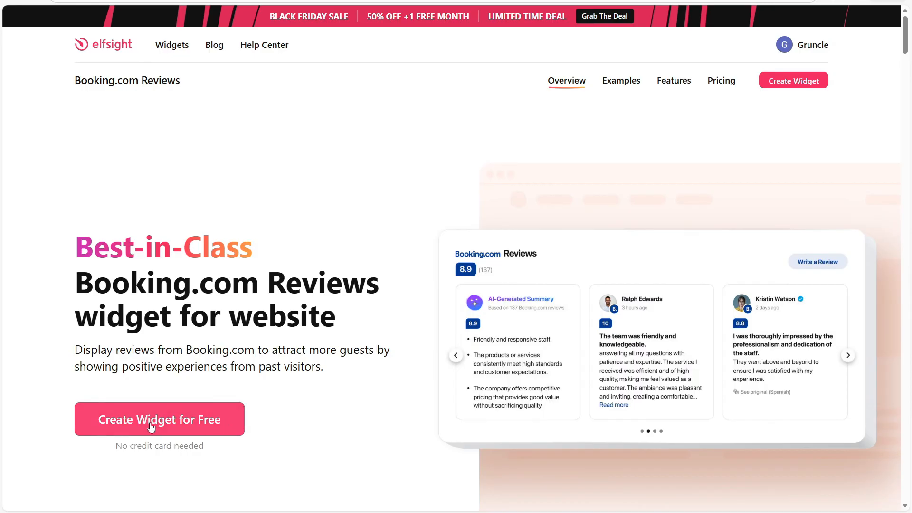
{"action": "left_click", "coordinate": [199, 425]}
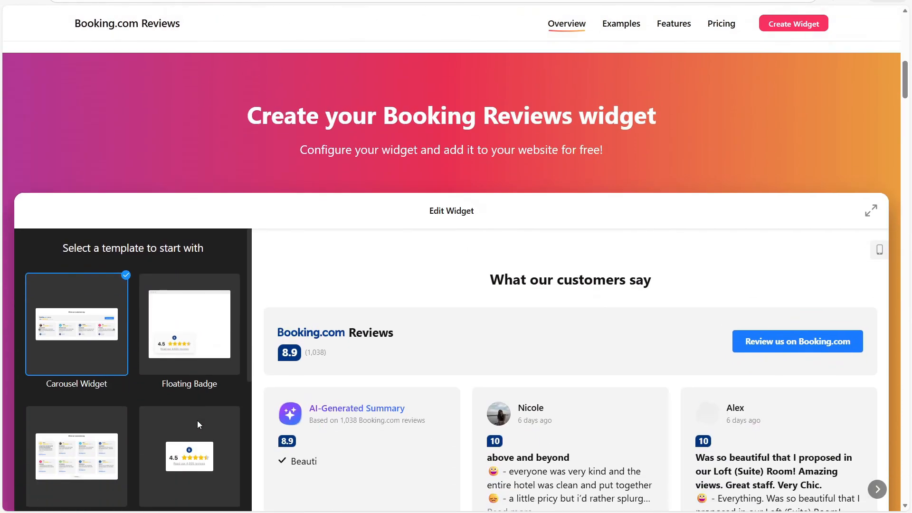
Expand the embedded widget editor to its enlarged view.
{"action": "scroll", "coordinate": [484, 150], "scroll_direction": "down", "scroll_amount": 3}
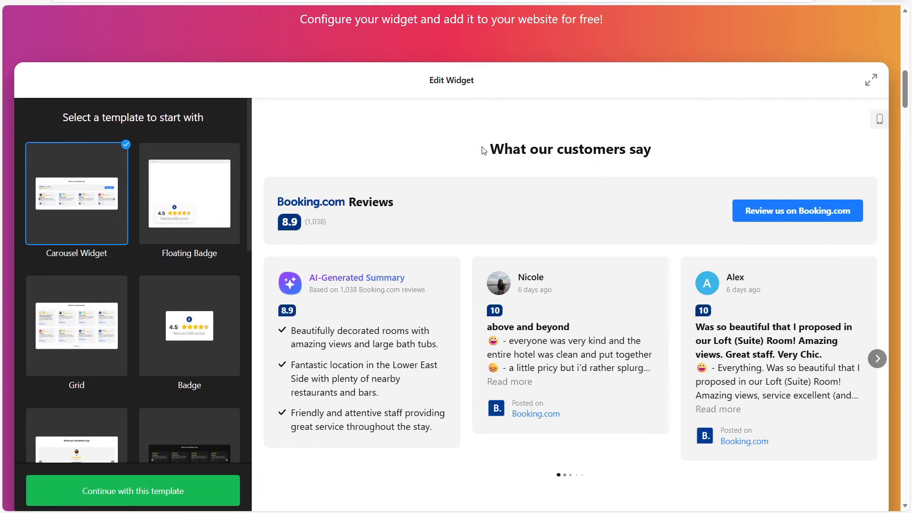
{"action": "scroll", "coordinate": [483, 150], "scroll_direction": "down", "scroll_amount": 1}
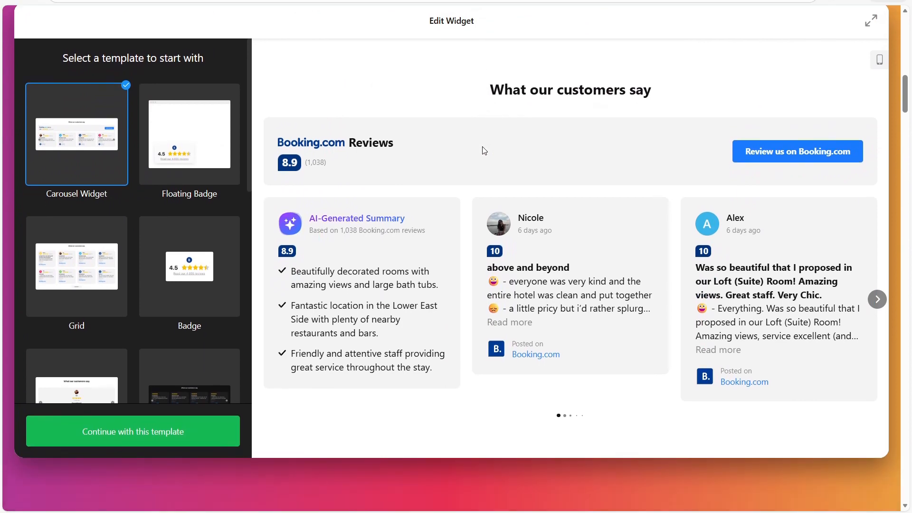
{"action": "scroll", "coordinate": [483, 150], "scroll_direction": "up", "scroll_amount": 1}
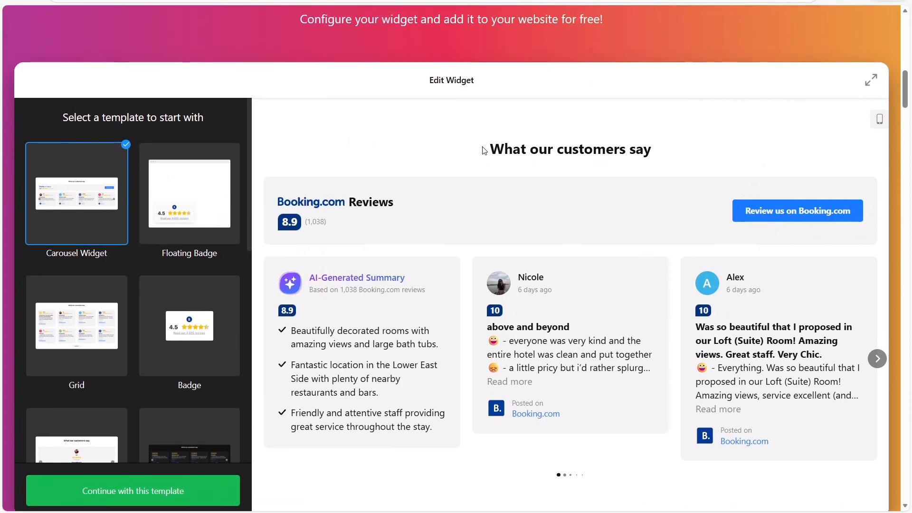
{"action": "scroll", "coordinate": [484, 156], "scroll_direction": "down", "scroll_amount": 1}
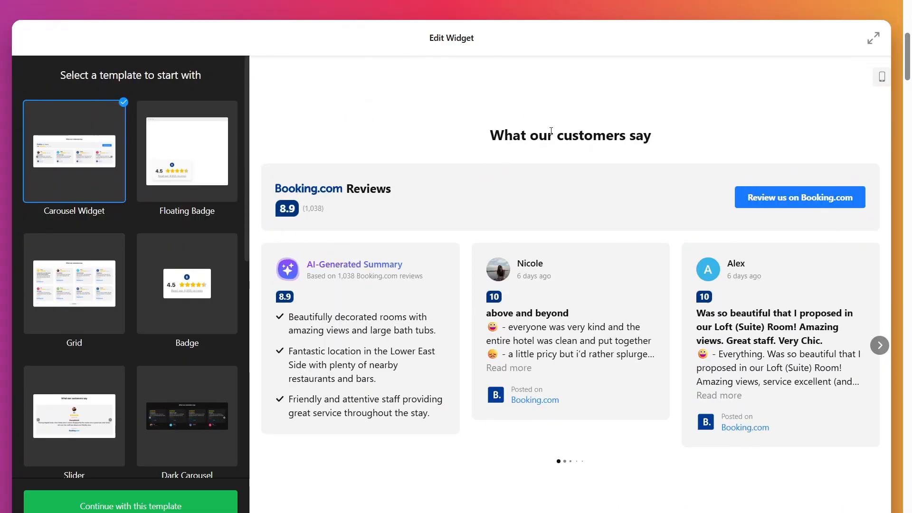
{"action": "left_click", "coordinate": [873, 38]}
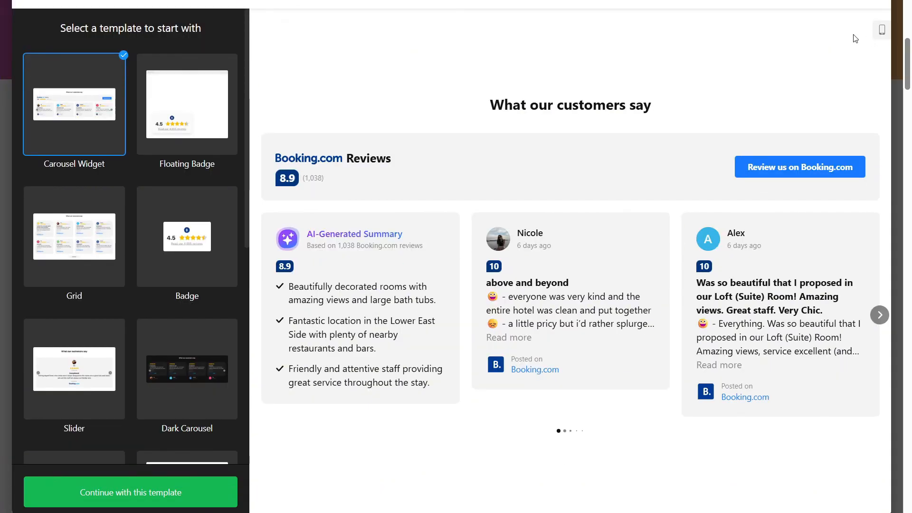
Preview the Floating Badge, Grid, Badge, Slider and Dark Carousel templates.
{"action": "left_click", "coordinate": [150, 123]}
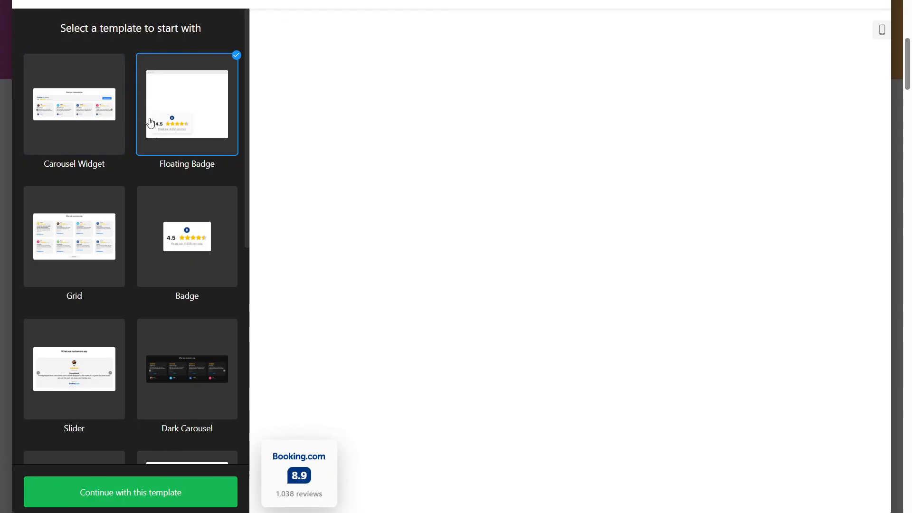
{"action": "left_click", "coordinate": [100, 210]}
{"action": "left_click", "coordinate": [179, 226]}
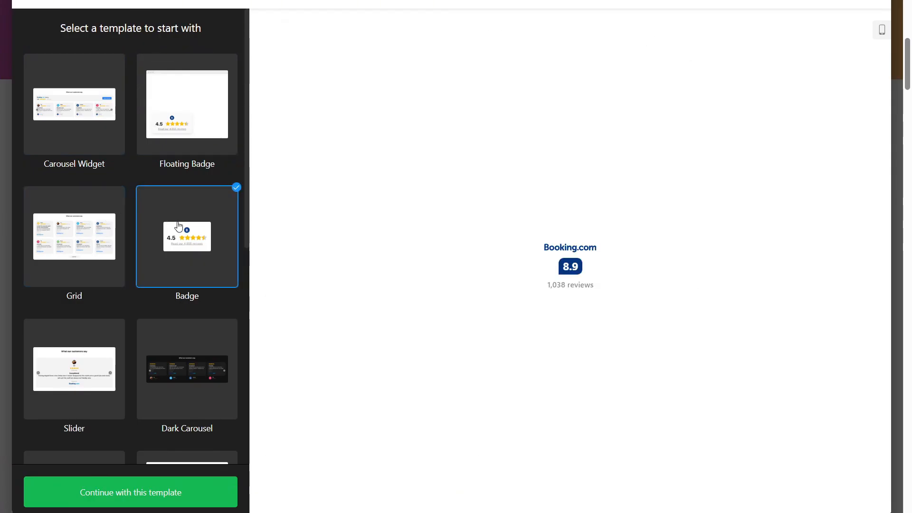
{"action": "scroll", "coordinate": [179, 230], "scroll_direction": "down", "scroll_amount": 1}
{"action": "left_click", "coordinate": [78, 328]}
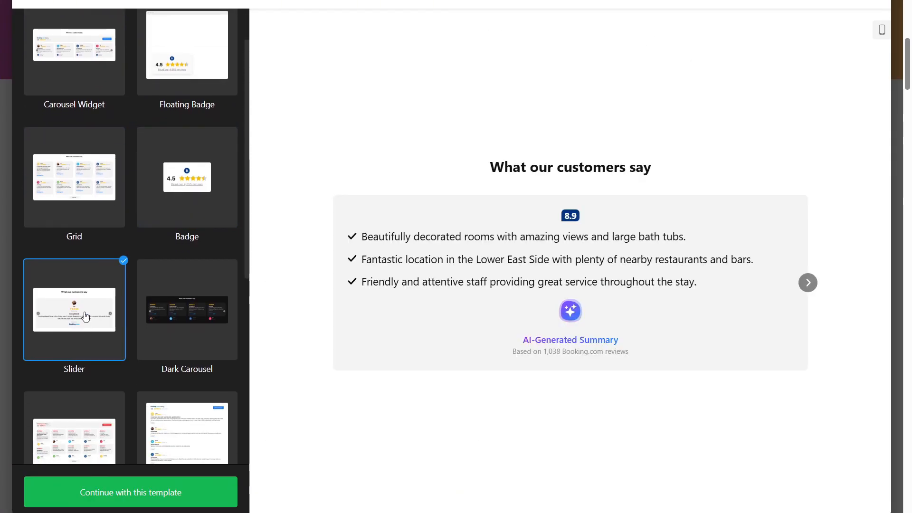
{"action": "left_click", "coordinate": [169, 324]}
Preview the Masonry, List, Dark Floating Badge, Sidebar Widget, Simple Carousel and Dark Grid templates.
{"action": "scroll", "coordinate": [171, 327], "scroll_direction": "down", "scroll_amount": 1}
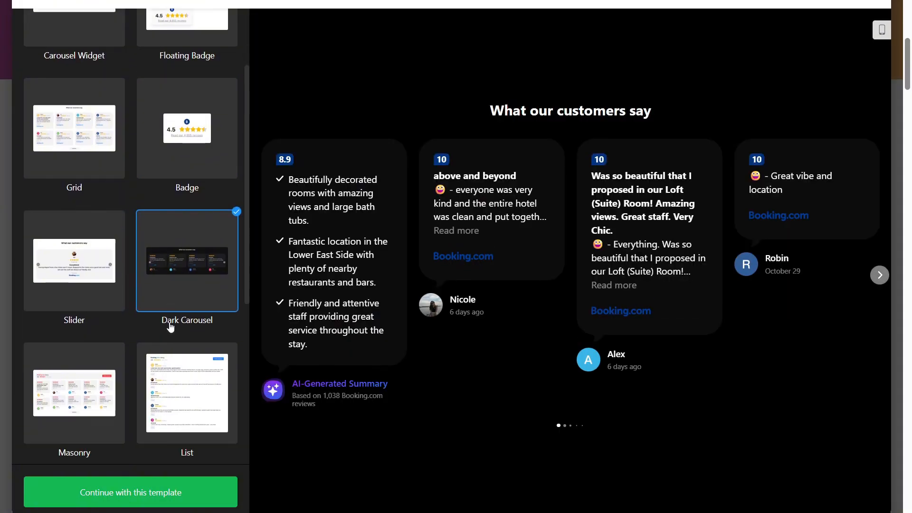
{"action": "scroll", "coordinate": [171, 327], "scroll_direction": "down", "scroll_amount": 1}
{"action": "left_click", "coordinate": [86, 343]}
{"action": "left_click", "coordinate": [153, 346]}
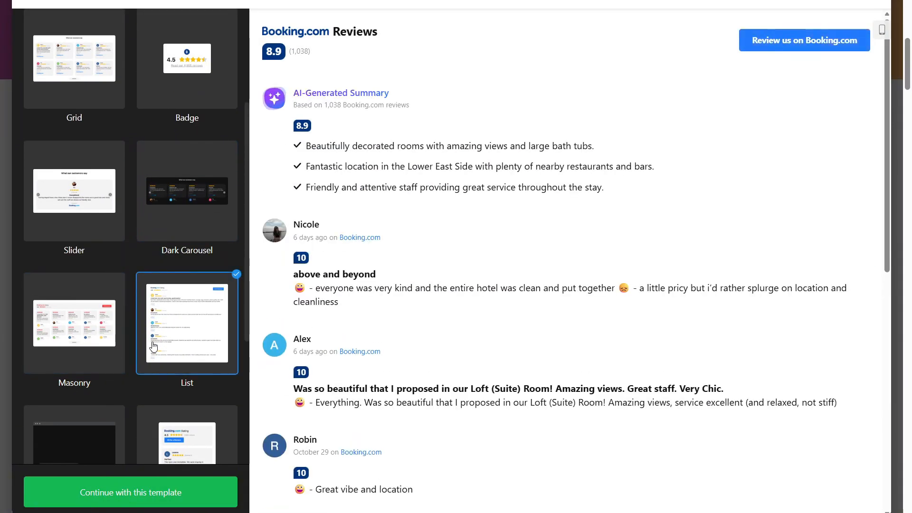
{"action": "scroll", "coordinate": [153, 346], "scroll_direction": "down", "scroll_amount": 2}
{"action": "left_click", "coordinate": [94, 373]}
{"action": "left_click", "coordinate": [170, 380]}
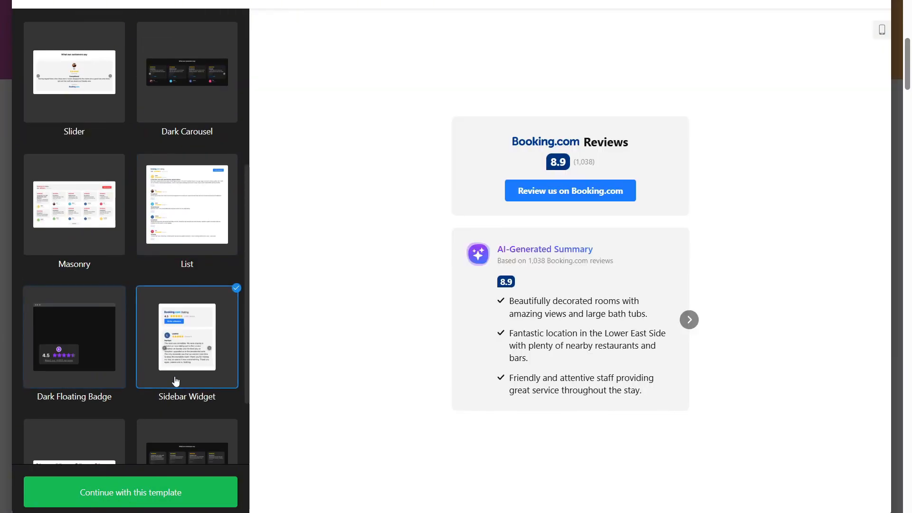
{"action": "scroll", "coordinate": [175, 380], "scroll_direction": "down", "scroll_amount": 2}
{"action": "left_click", "coordinate": [99, 367]}
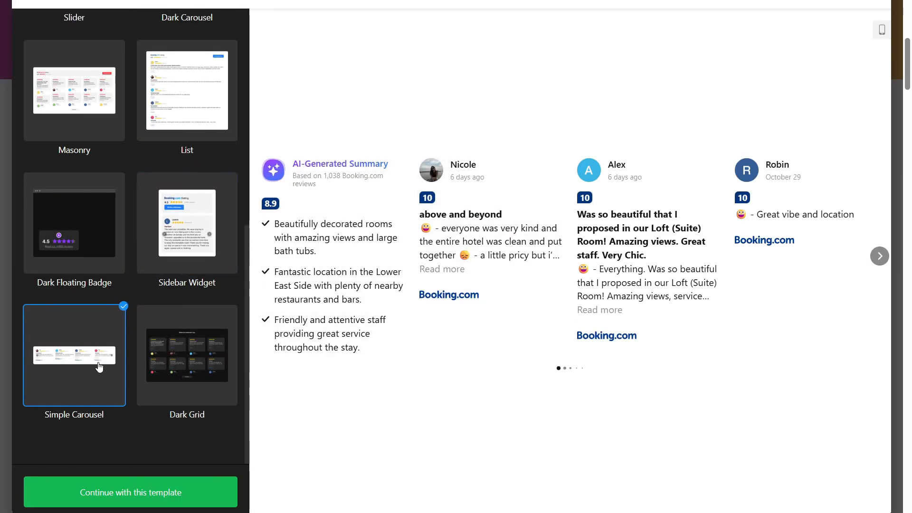
{"action": "left_click", "coordinate": [153, 368]}
Choose the Carousel Widget template and continue with it.
{"action": "scroll", "coordinate": [145, 342], "scroll_direction": "up", "scroll_amount": 5}
{"action": "left_click", "coordinate": [84, 149]}
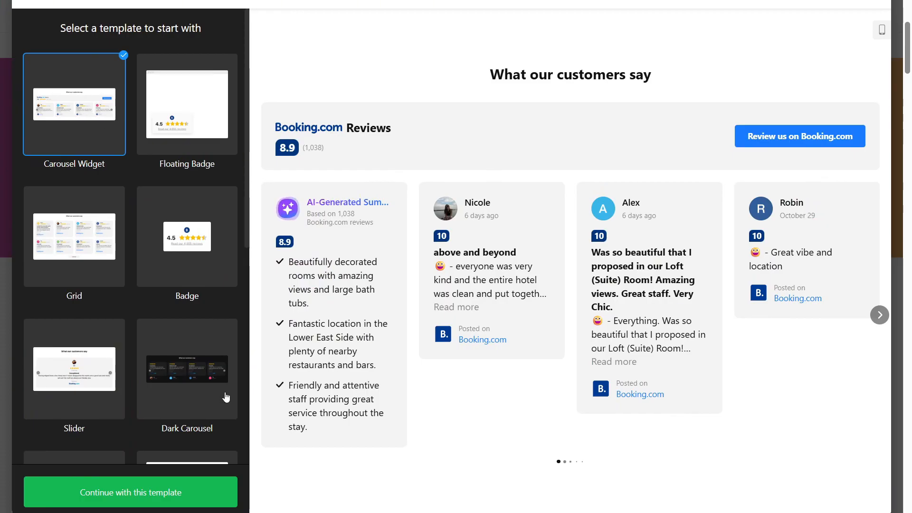
{"action": "left_click", "coordinate": [195, 499]}
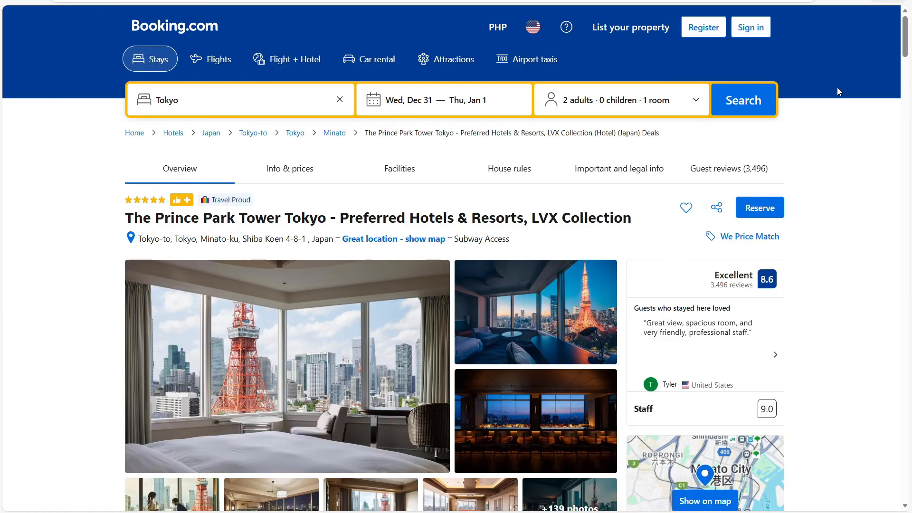
On Booking.com, copy the share link of The Prince Park Tower Tokyo property page.
{"action": "scroll", "coordinate": [840, 65], "scroll_direction": "down", "scroll_amount": 3}
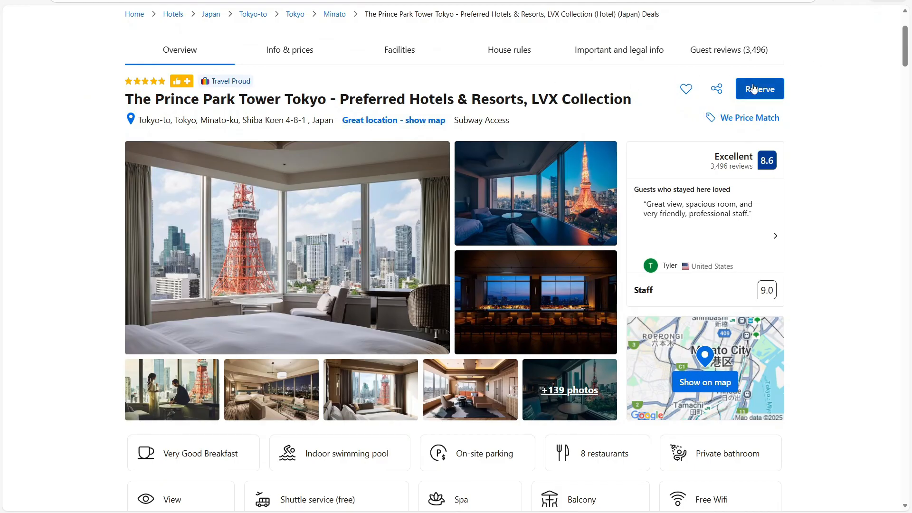
{"action": "left_click", "coordinate": [720, 92]}
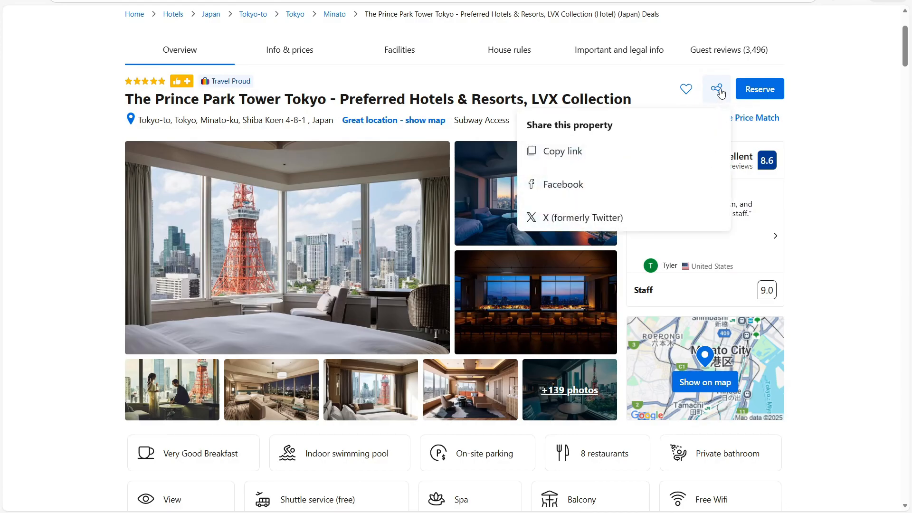
{"action": "left_click", "coordinate": [574, 157]}
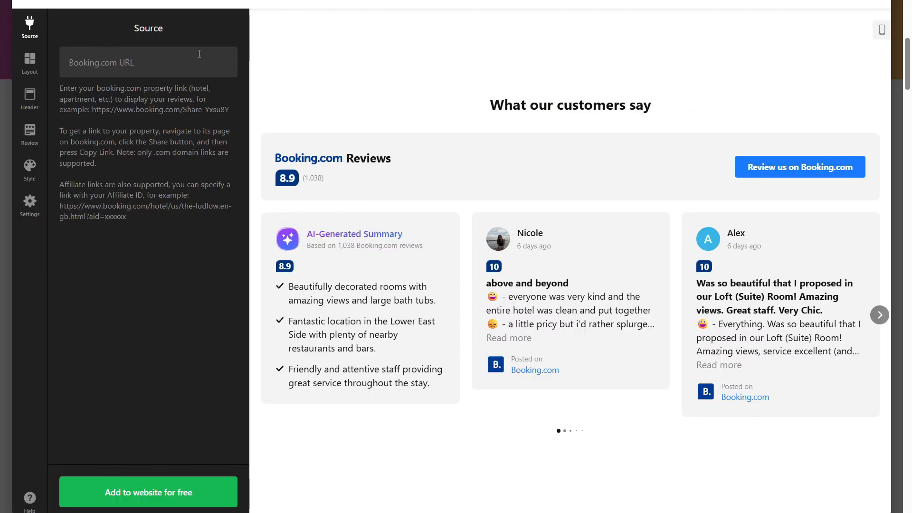
{"action": "left_click", "coordinate": [130, 68]}
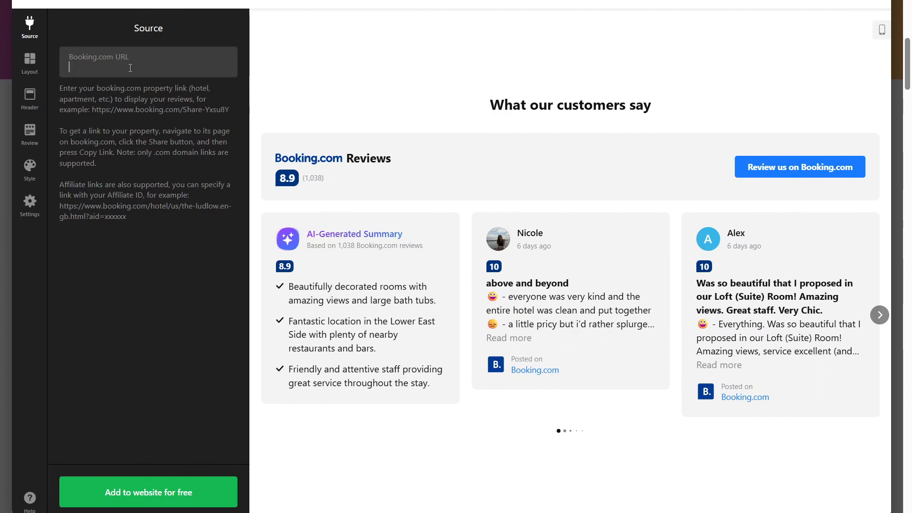
{"action": "type", "text": "https://www.booking.com/Share-6s6CYH"}
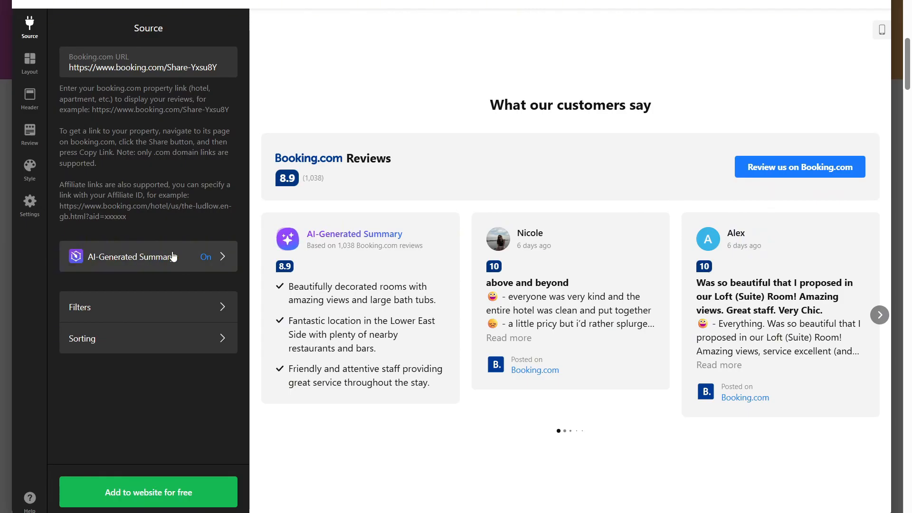
Try the Text summary style and turn off the AI-Generated Summary of the reviews.
{"action": "left_click", "coordinate": [173, 254]}
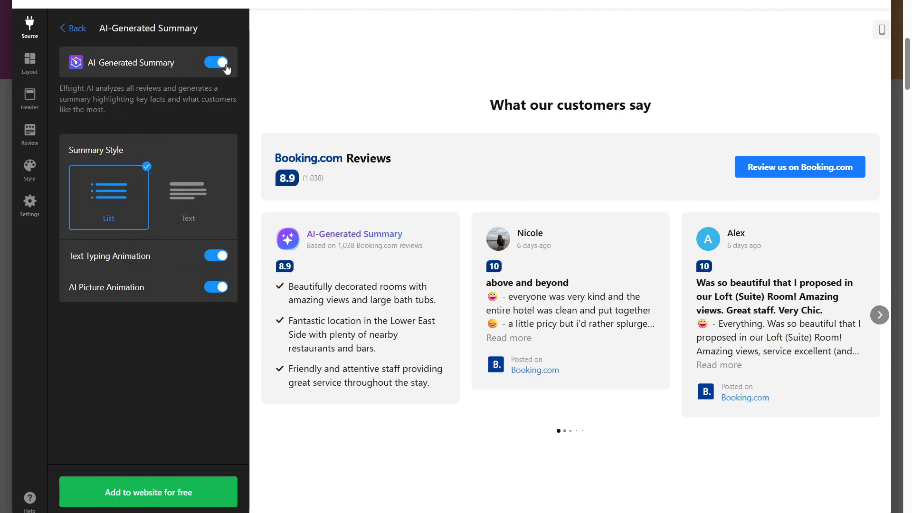
{"action": "left_click", "coordinate": [205, 68]}
{"action": "left_click", "coordinate": [208, 68]}
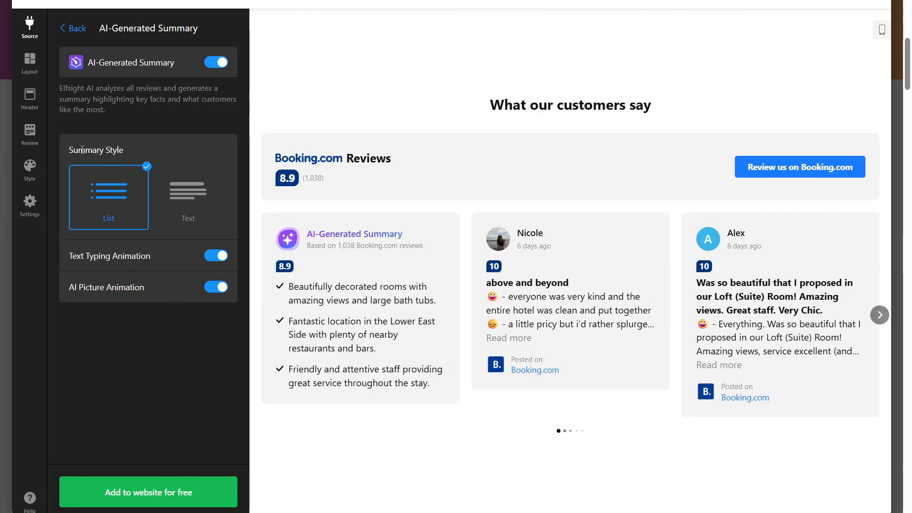
{"action": "left_click_drag", "start_coordinate": [56, 152], "coordinate": [153, 152]}
{"action": "left_click", "coordinate": [152, 147]}
{"action": "left_click", "coordinate": [203, 207]}
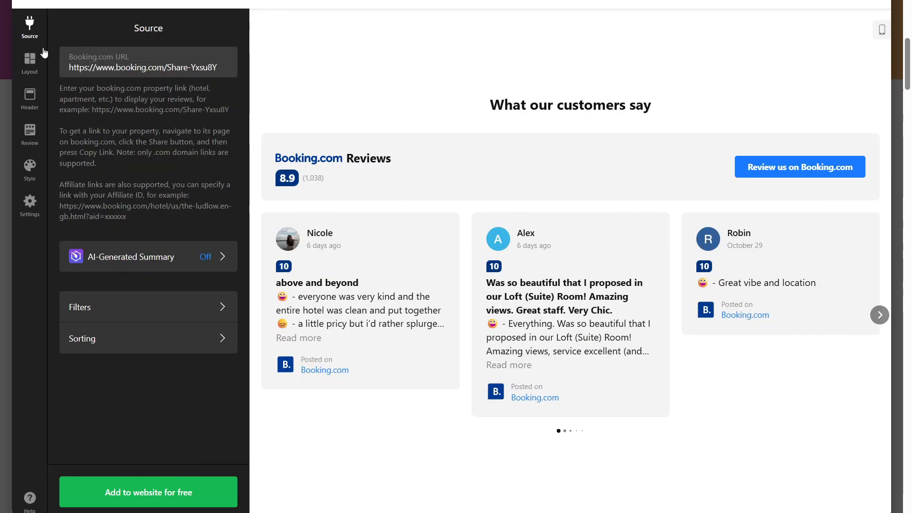
Look through all available feed and badge layouts and the carousel's layout customization options, keeping the Carousel layout.
{"action": "left_click", "coordinate": [44, 52]}
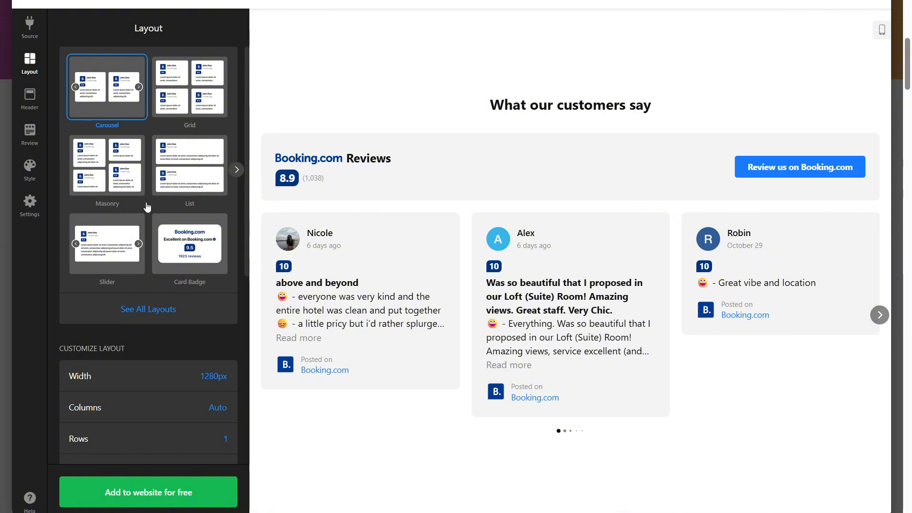
{"action": "left_click", "coordinate": [143, 309]}
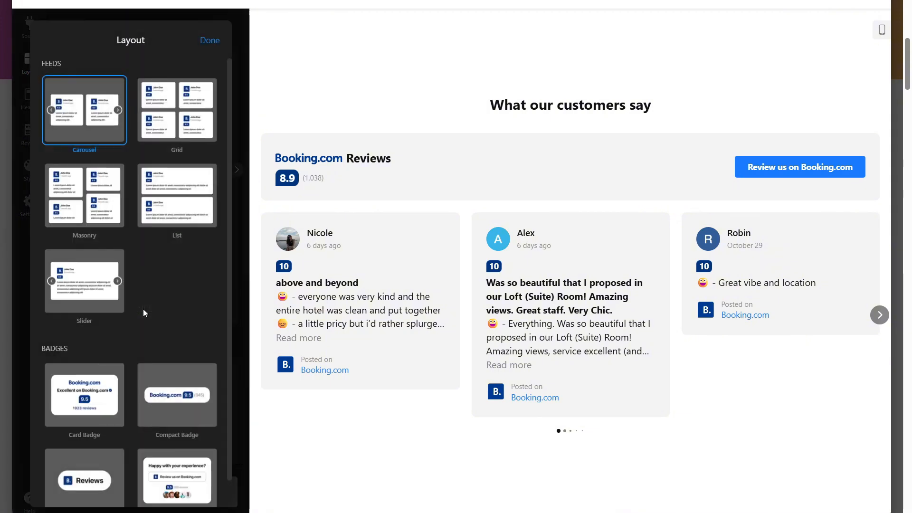
{"action": "scroll", "coordinate": [176, 246], "scroll_direction": "down", "scroll_amount": 1}
{"action": "scroll", "coordinate": [176, 245], "scroll_direction": "up", "scroll_amount": 1}
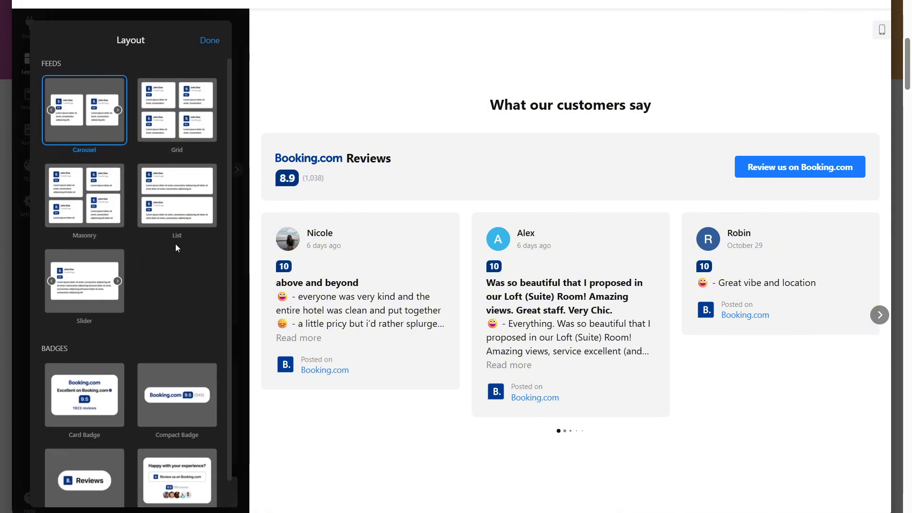
{"action": "scroll", "coordinate": [176, 245], "scroll_direction": "down", "scroll_amount": 1}
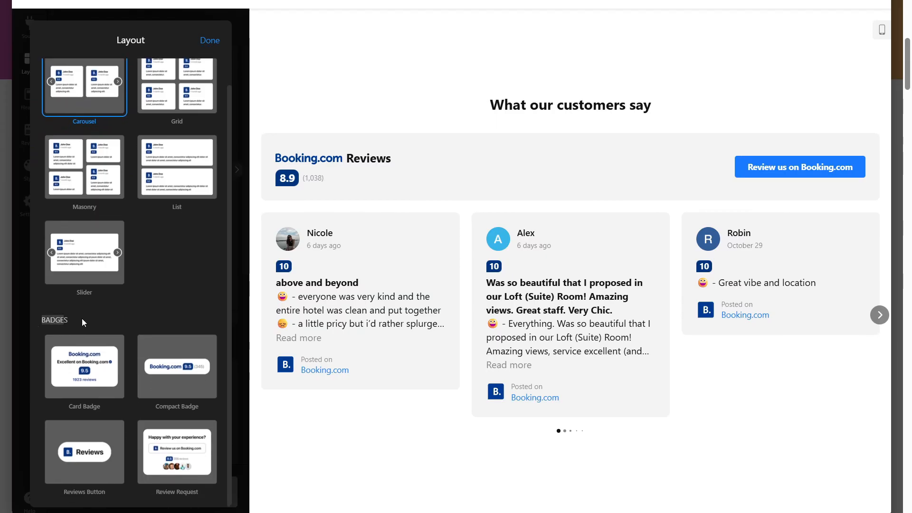
{"action": "scroll", "coordinate": [122, 294], "scroll_direction": "up", "scroll_amount": 1}
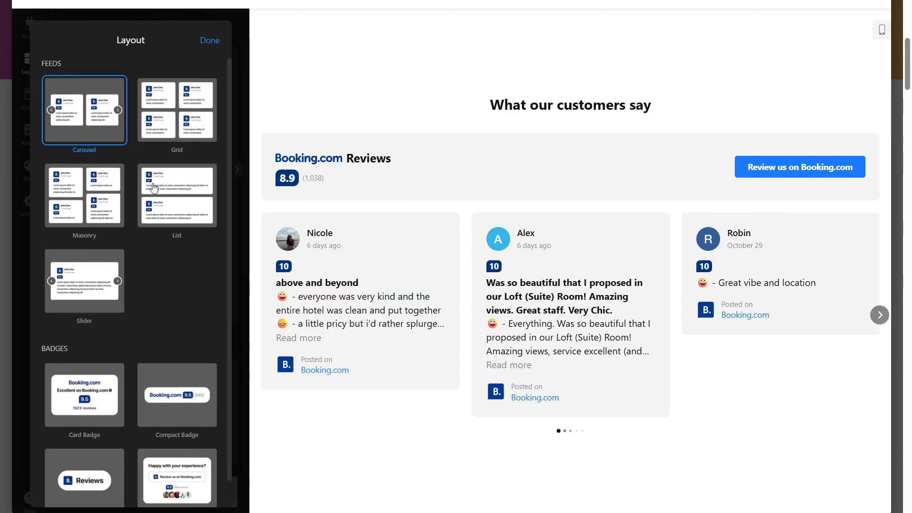
{"action": "left_click", "coordinate": [210, 41]}
{"action": "scroll", "coordinate": [99, 210], "scroll_direction": "down", "scroll_amount": 4}
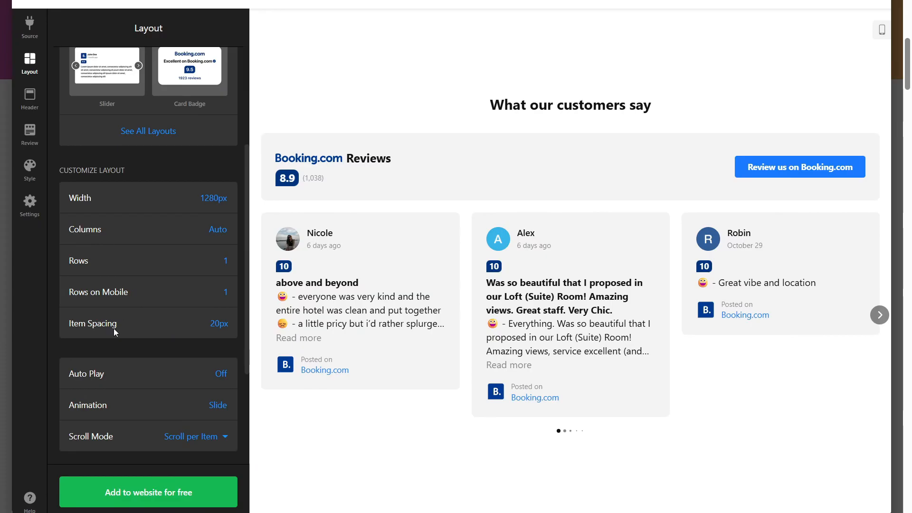
{"action": "scroll", "coordinate": [151, 335], "scroll_direction": "down", "scroll_amount": 2}
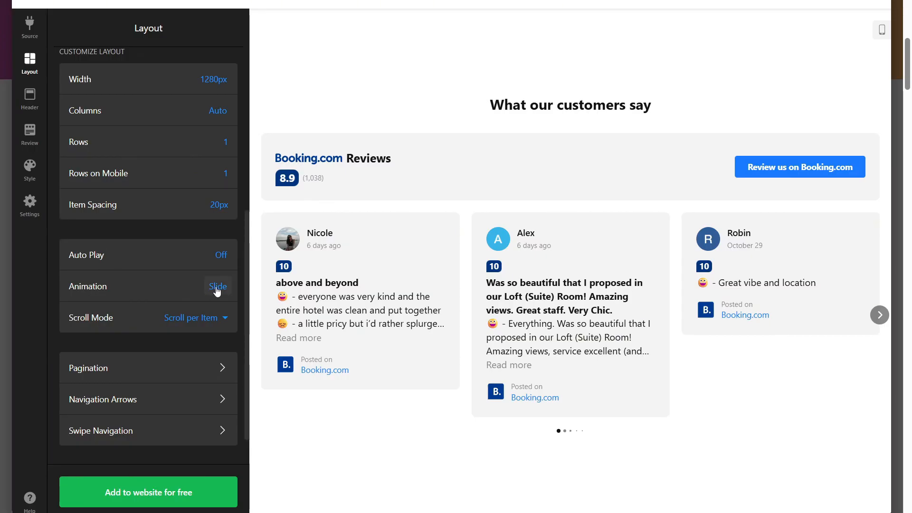
Try hiding the widget header, and its heading, rating, number of reviews and write-a-review button, restoring each of them.
{"action": "left_click", "coordinate": [29, 109]}
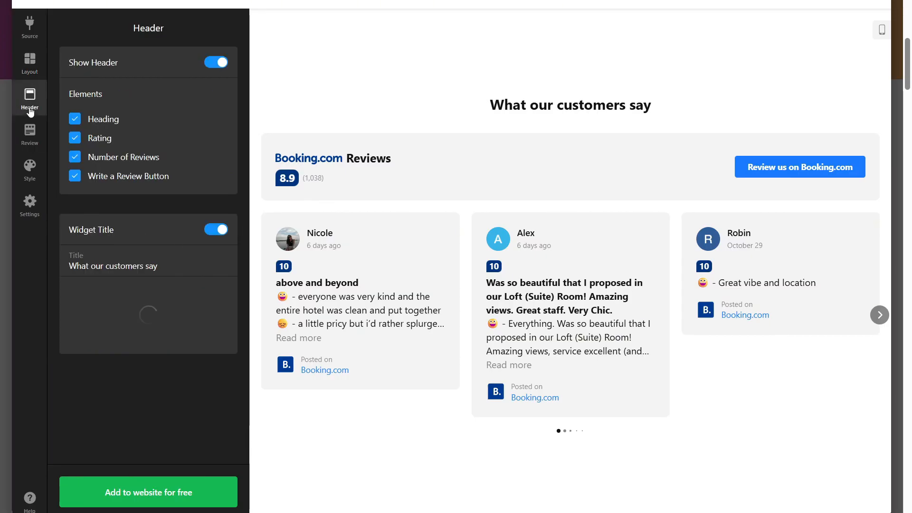
{"action": "left_click", "coordinate": [212, 67]}
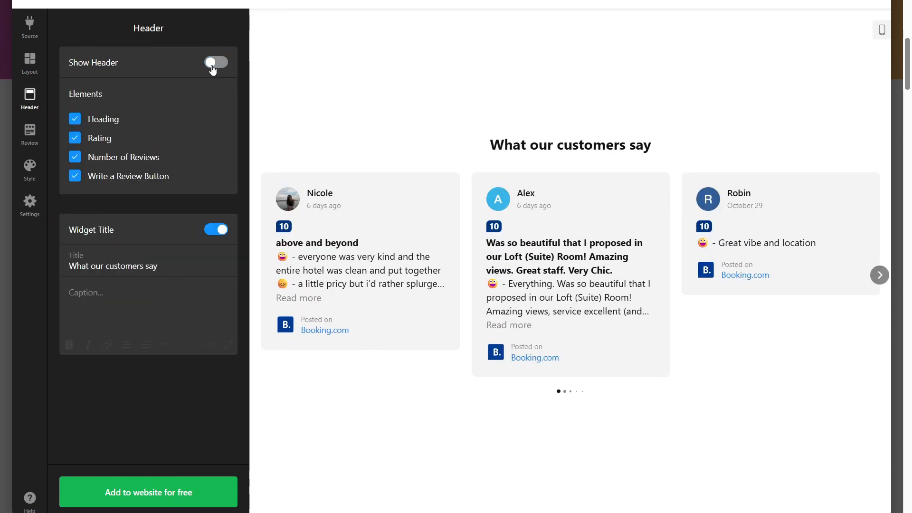
{"action": "left_click", "coordinate": [212, 68]}
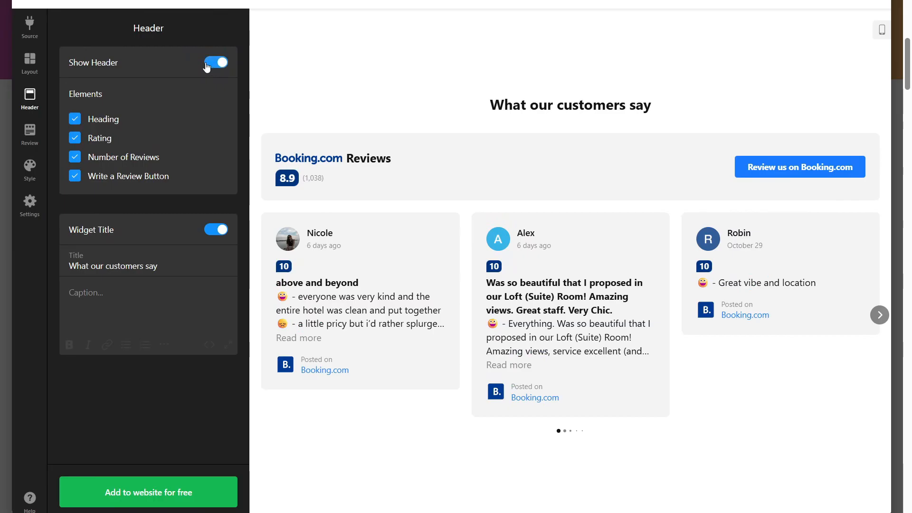
{"action": "double_click", "coordinate": [70, 94]}
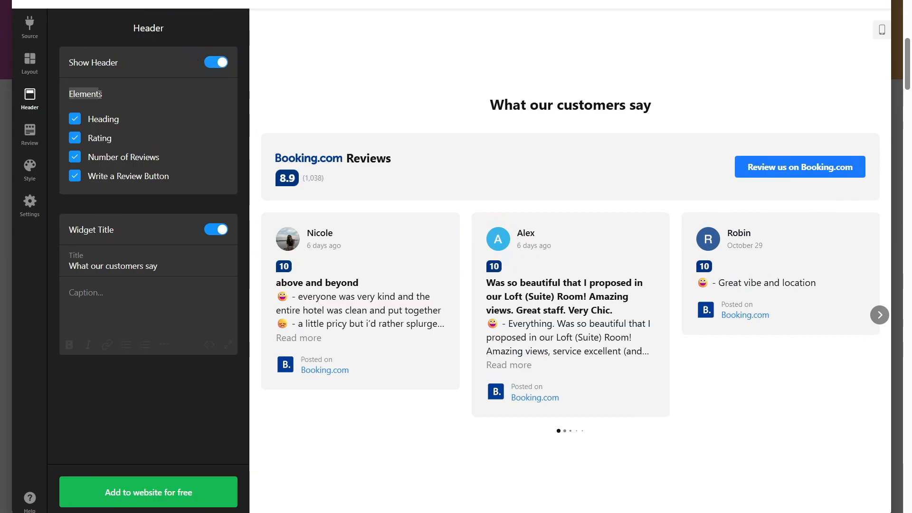
{"action": "left_click", "coordinate": [98, 120]}
{"action": "left_click", "coordinate": [94, 139]}
{"action": "left_click", "coordinate": [97, 160]}
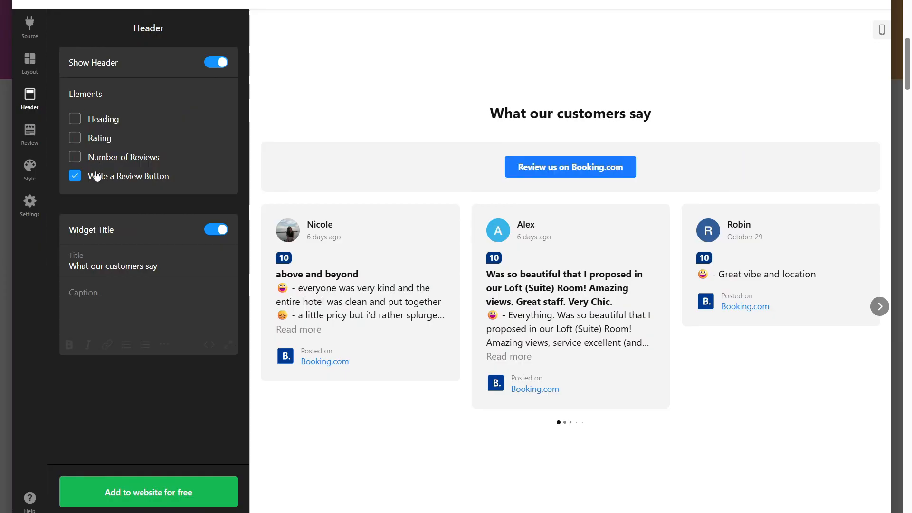
{"action": "left_click", "coordinate": [97, 176]}
{"action": "left_click", "coordinate": [97, 172]}
{"action": "left_click", "coordinate": [97, 158]}
{"action": "left_click", "coordinate": [98, 140]}
{"action": "left_click", "coordinate": [98, 124]}
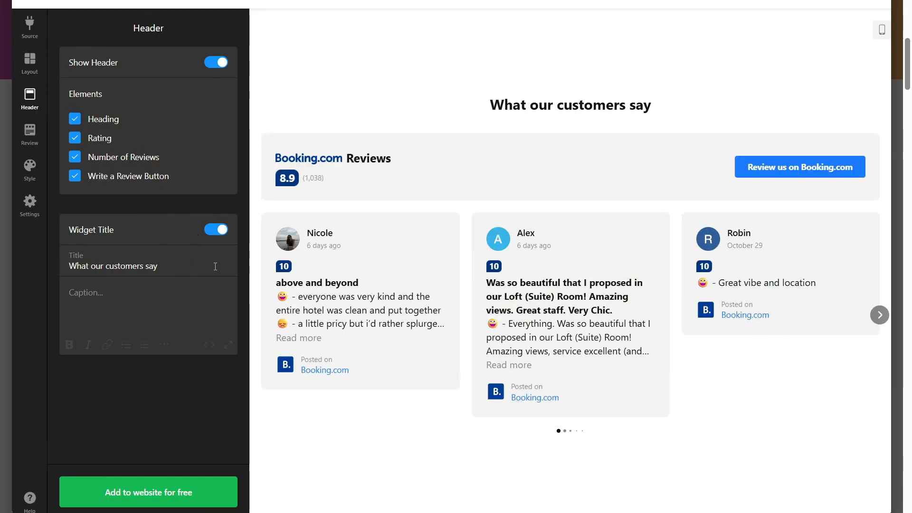
Turn off the widget title in the header settings.
{"action": "left_click", "coordinate": [210, 231]}
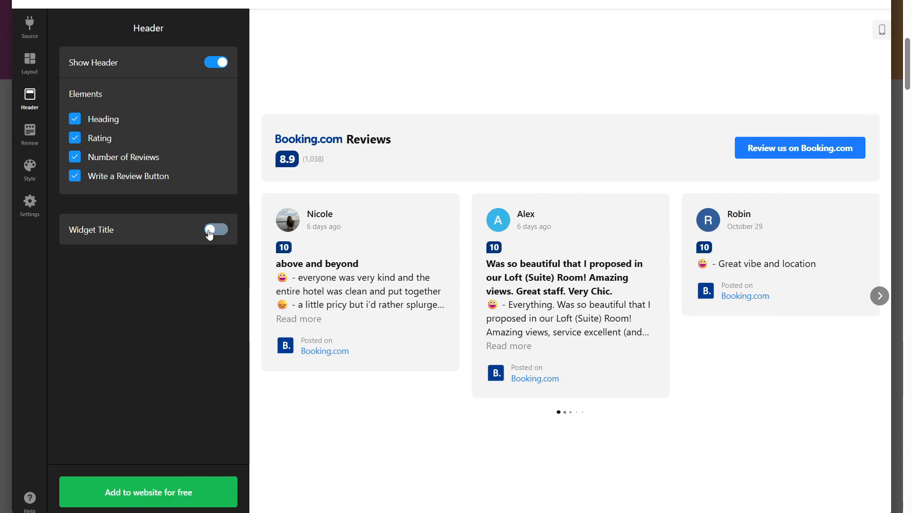
Try the other review card styles, including the centered one, and return to the style with the reviewer's name above the text.
{"action": "left_click", "coordinate": [29, 139]}
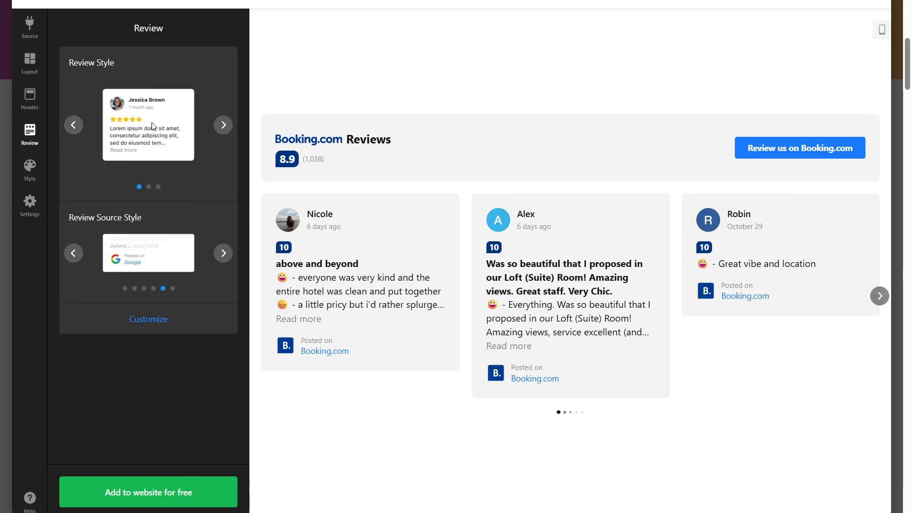
{"action": "left_click", "coordinate": [224, 125]}
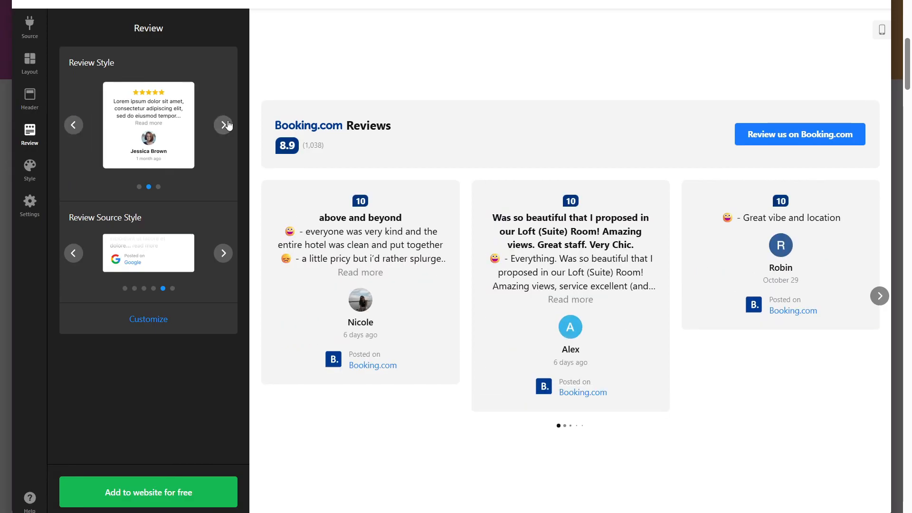
{"action": "left_click", "coordinate": [228, 125]}
{"action": "double_click", "coordinate": [76, 126]}
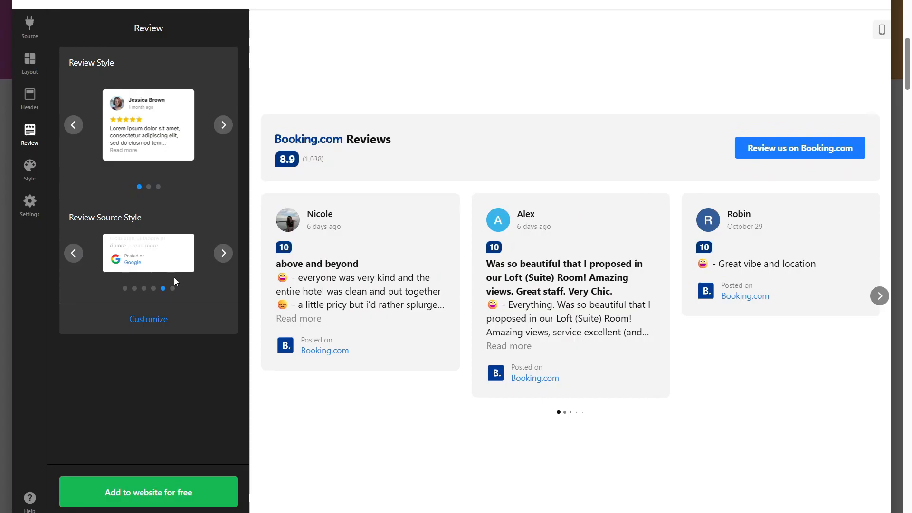
Compare review source styles, choose the one showing only the platform's logo, and look over the review card customization options.
{"action": "left_click", "coordinate": [229, 254]}
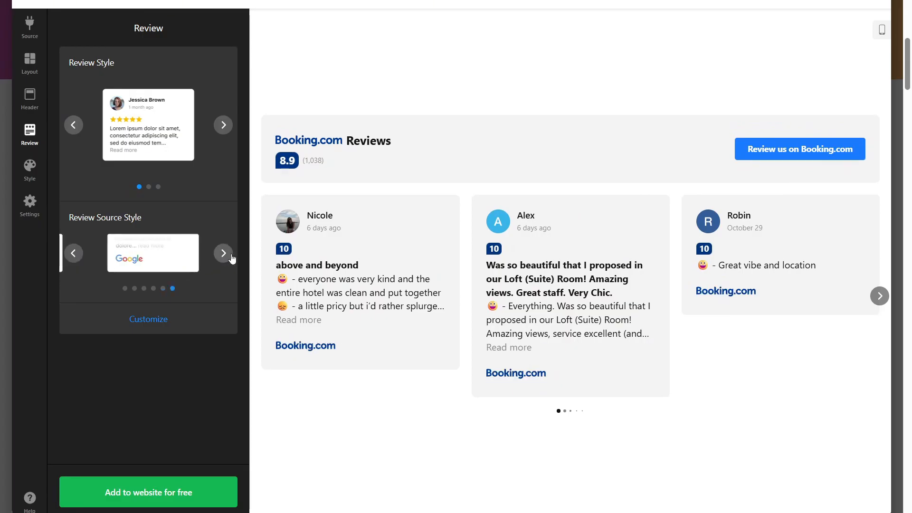
{"action": "left_click", "coordinate": [74, 257]}
{"action": "left_click", "coordinate": [74, 256]}
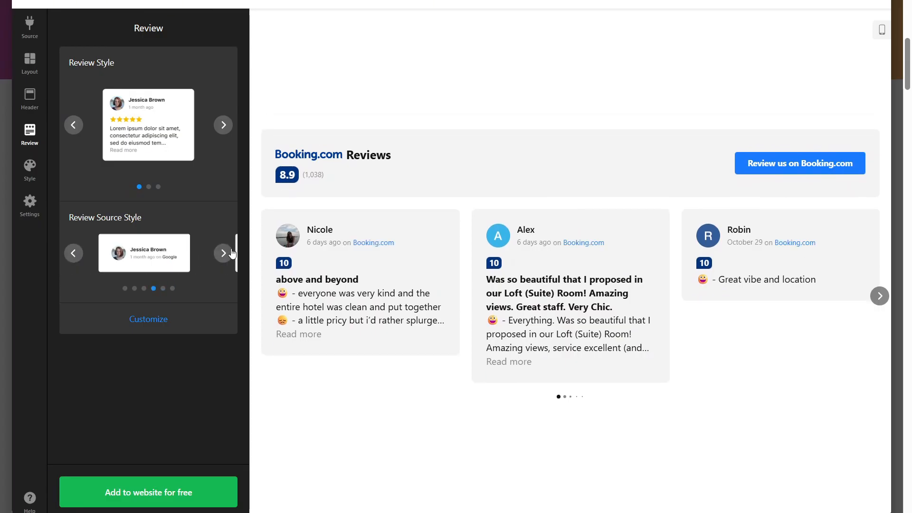
{"action": "left_click", "coordinate": [232, 254]}
{"action": "left_click", "coordinate": [163, 317]}
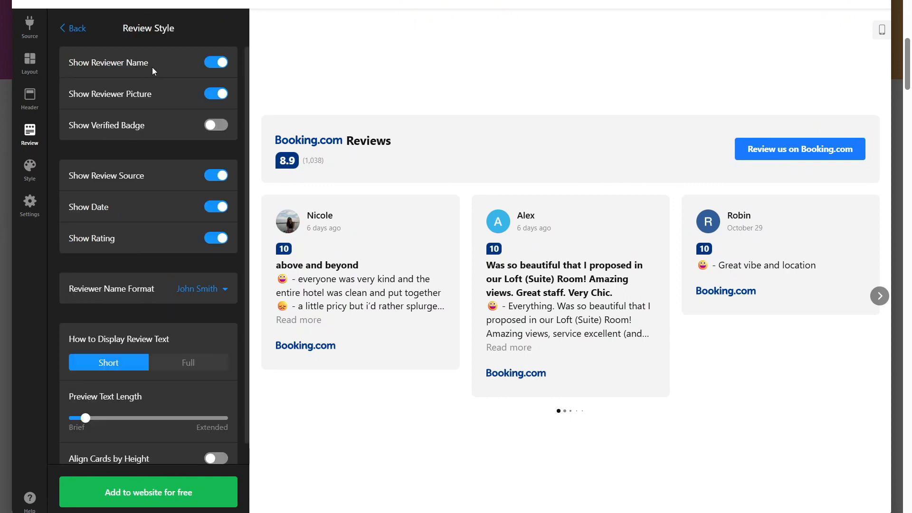
{"action": "scroll", "coordinate": [158, 103], "scroll_direction": "down", "scroll_amount": 1}
{"action": "scroll", "coordinate": [127, 221], "scroll_direction": "up", "scroll_amount": 1}
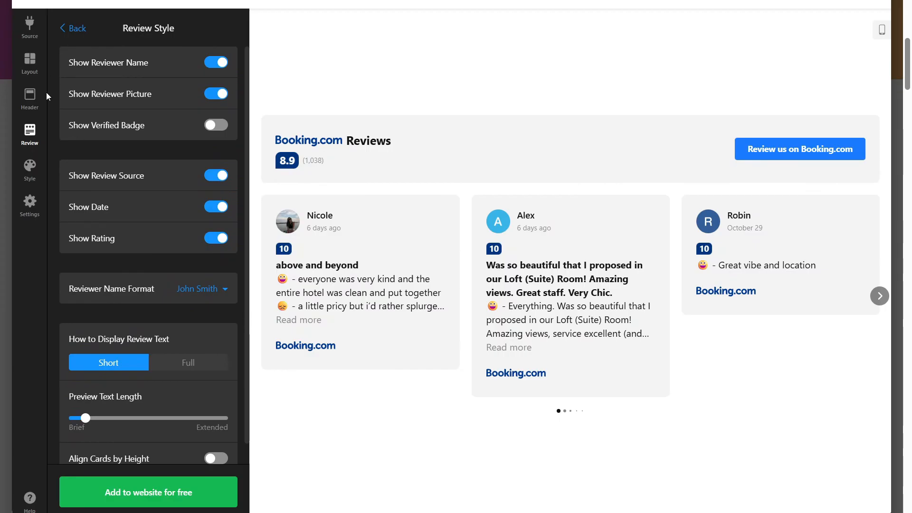
Try the Dark color scheme with different accent colors, and settle on the Light scheme with a dark green accent.
{"action": "left_click", "coordinate": [29, 169]}
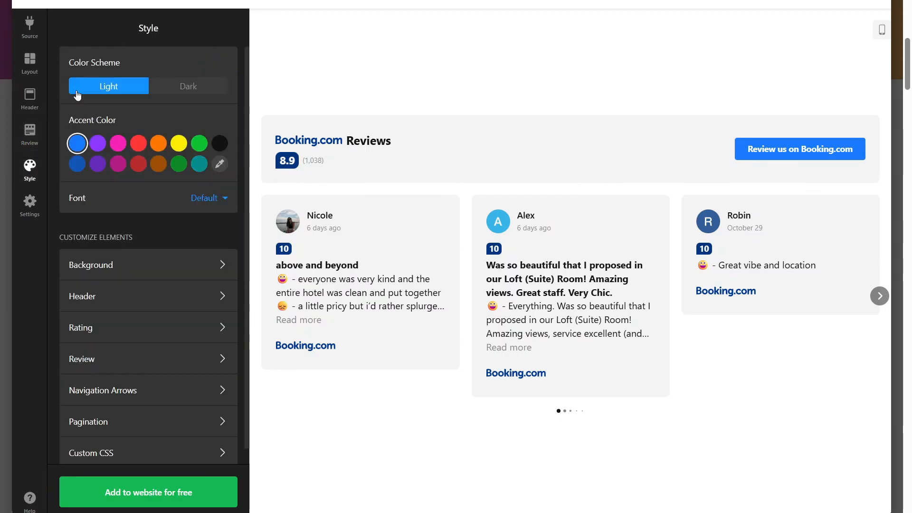
{"action": "left_click", "coordinate": [203, 91]}
{"action": "left_click", "coordinate": [97, 143]}
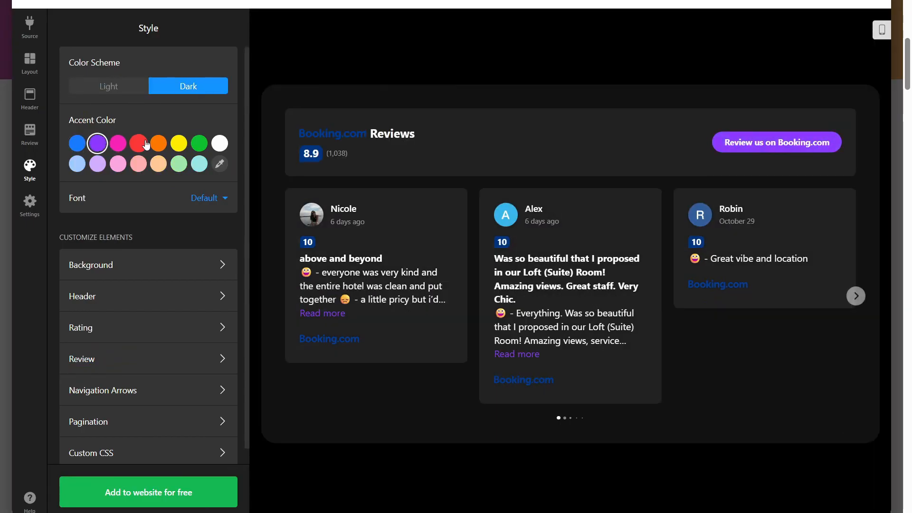
{"action": "left_click", "coordinate": [138, 143]}
{"action": "left_click", "coordinate": [199, 143]}
{"action": "left_click", "coordinate": [124, 87]}
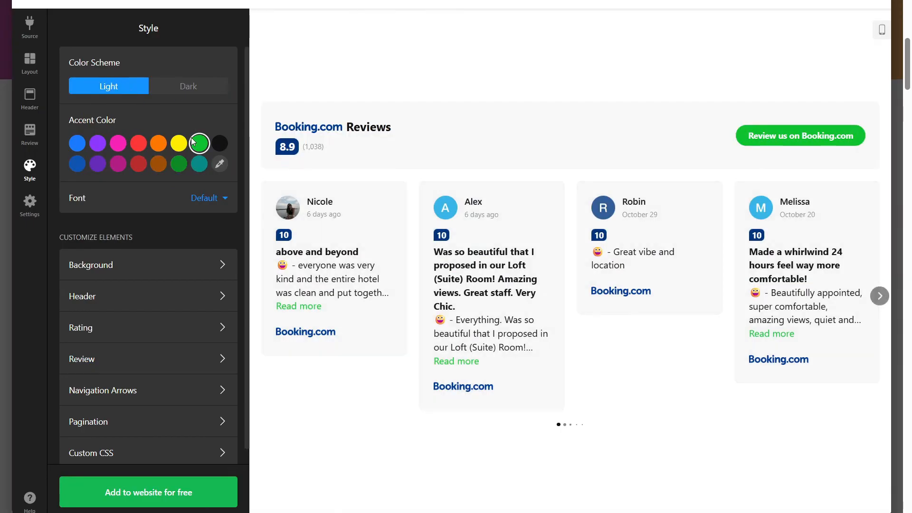
{"action": "left_click", "coordinate": [180, 164]}
Look through the customizable style elements, including the pagination color, and the widget's language, translation and link settings.
{"action": "scroll", "coordinate": [119, 190], "scroll_direction": "down", "scroll_amount": 1}
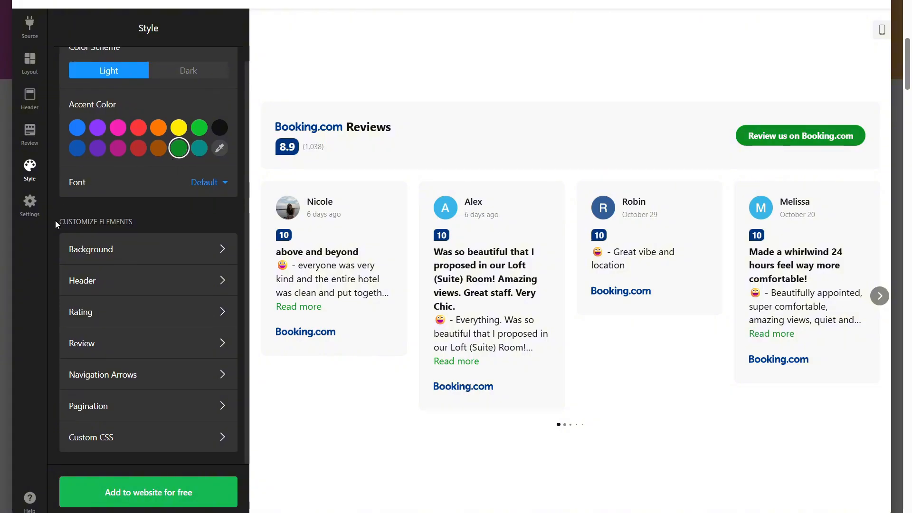
{"action": "left_click_drag", "start_coordinate": [55, 221], "coordinate": [138, 221]}
{"action": "left_click", "coordinate": [138, 221]}
{"action": "left_click", "coordinate": [112, 401]}
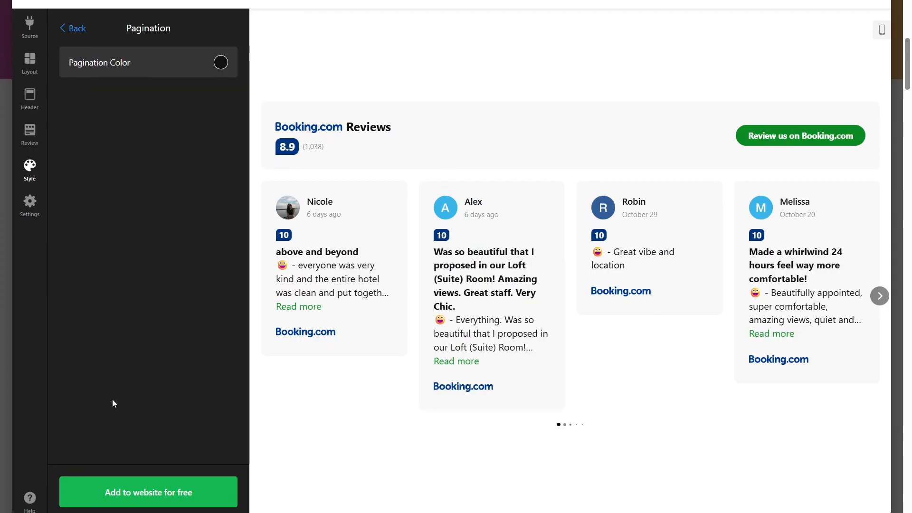
{"action": "left_click", "coordinate": [71, 25]}
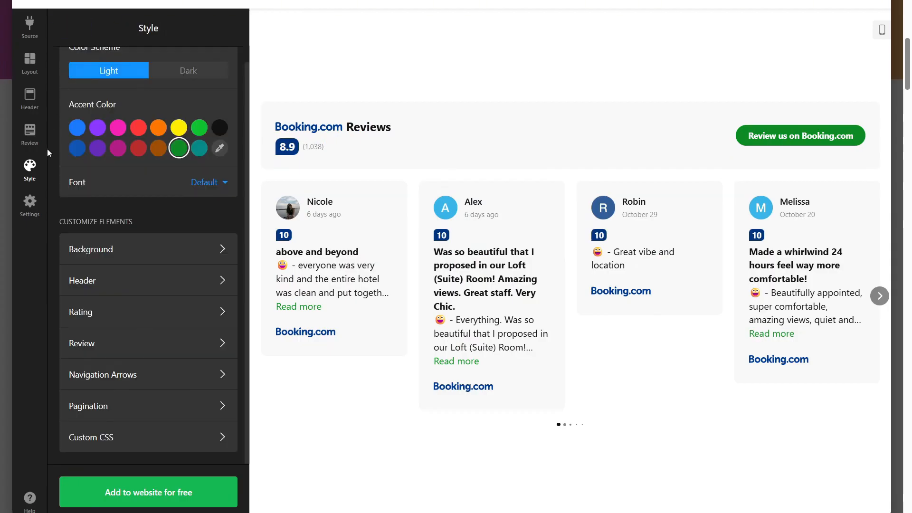
{"action": "left_click", "coordinate": [30, 203]}
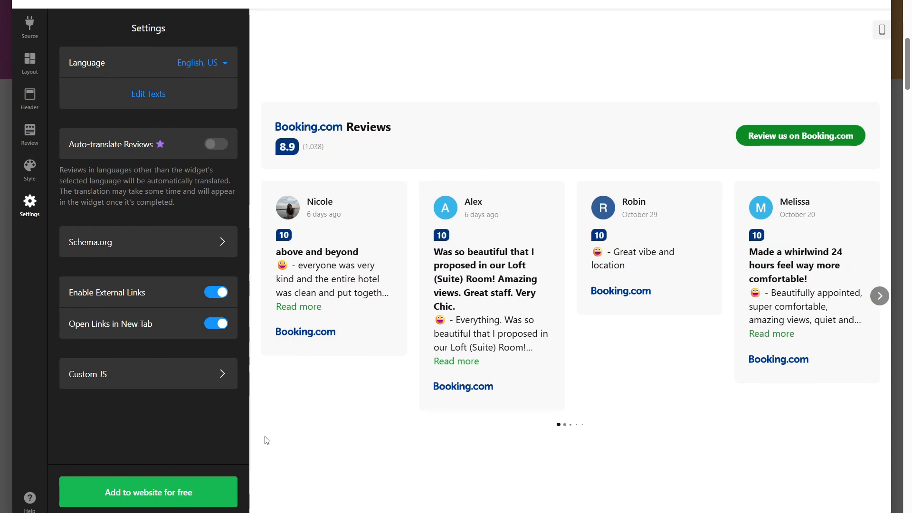
Add the widget to the website by publishing it on the Free plan, and copy its embed code.
{"action": "left_click", "coordinate": [195, 494]}
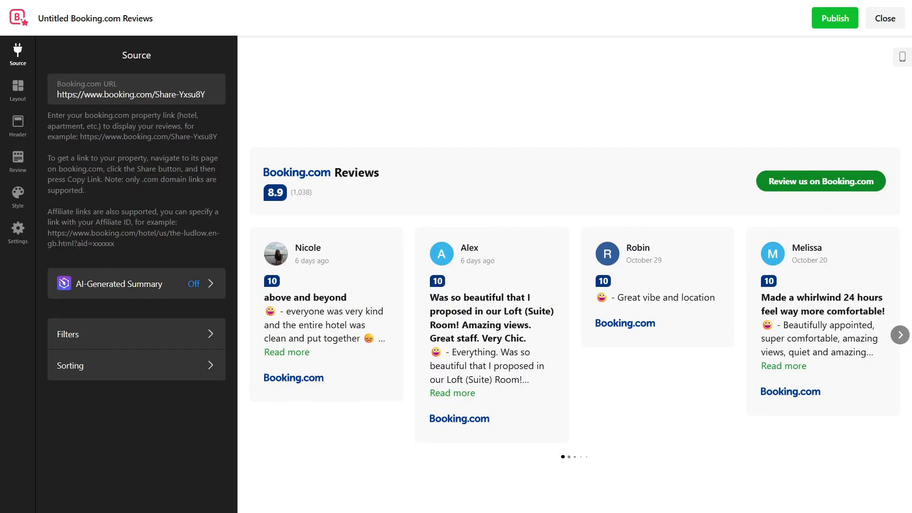
{"action": "left_click", "coordinate": [837, 24]}
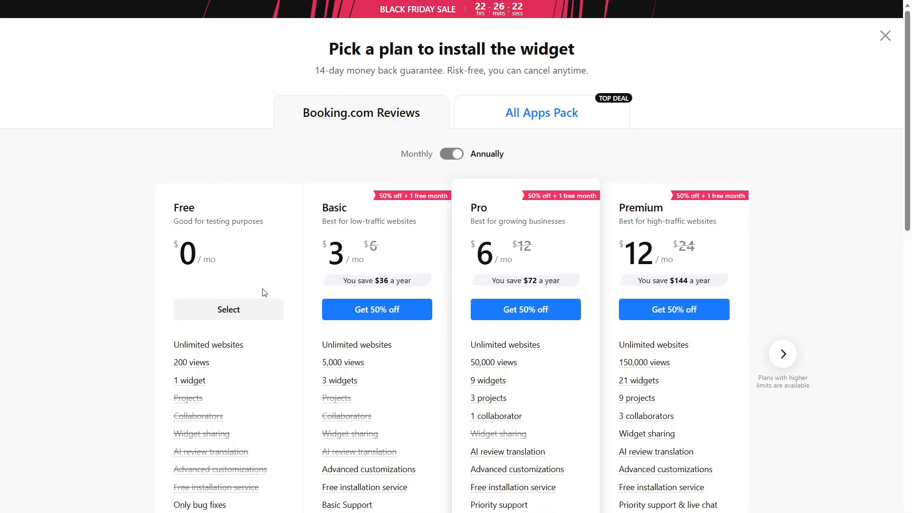
{"action": "left_click", "coordinate": [238, 317]}
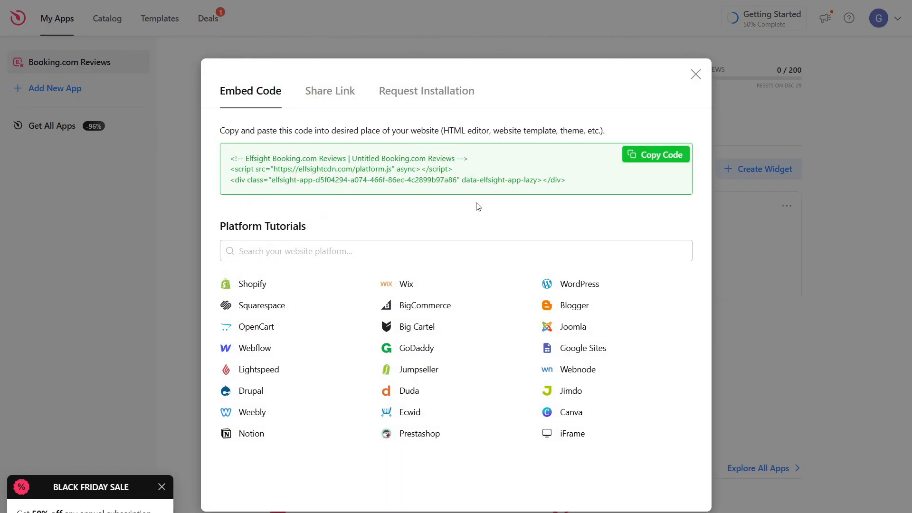
{"action": "left_click", "coordinate": [648, 155]}
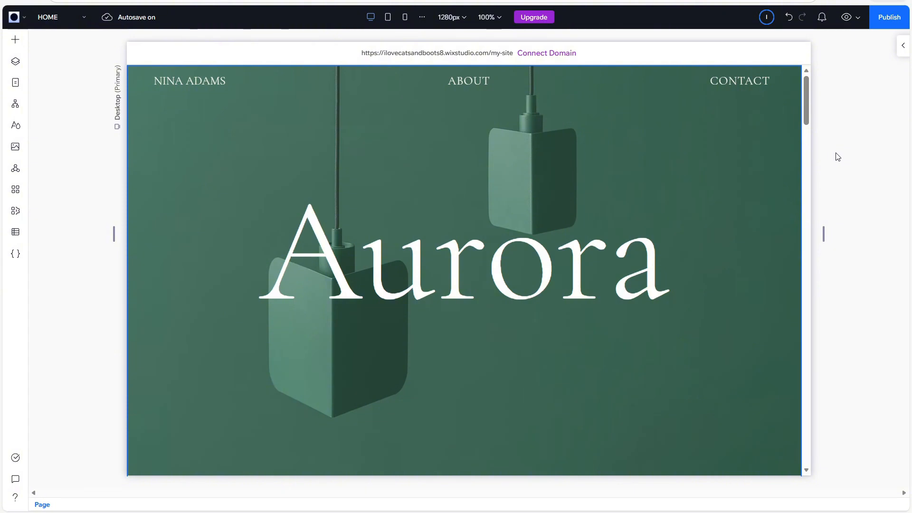
Add a blank section between the Aurora hero and The Collection, and insert an Embed Code element in it.
{"action": "scroll", "coordinate": [667, 144], "scroll_direction": "down", "scroll_amount": 3}
{"action": "scroll", "coordinate": [666, 141], "scroll_direction": "down", "scroll_amount": 3}
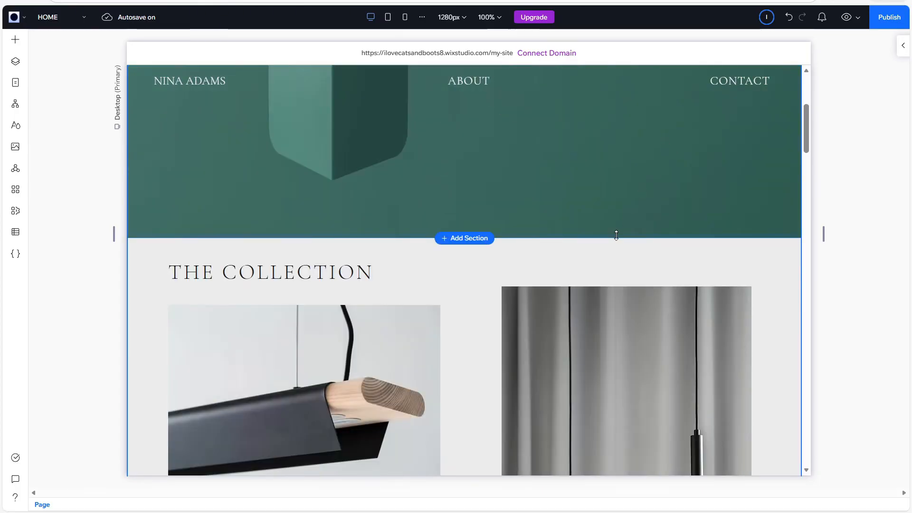
{"action": "left_click", "coordinate": [472, 240]}
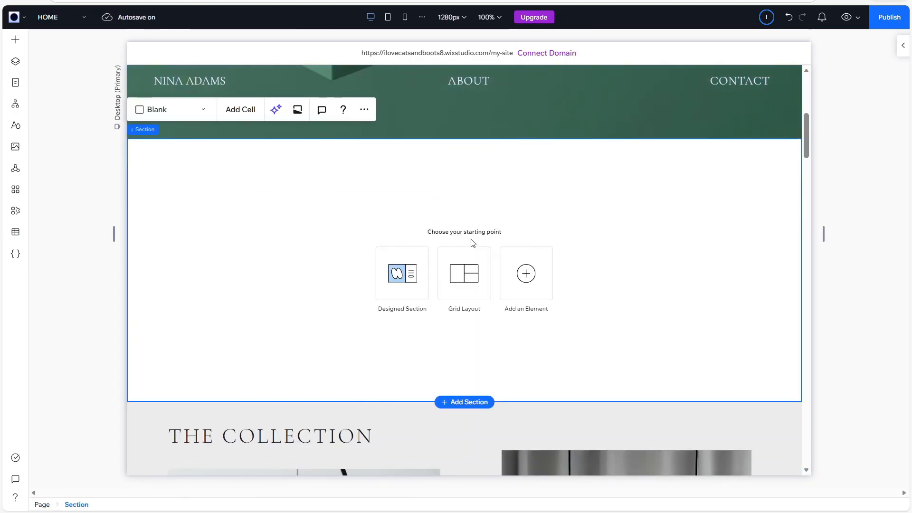
{"action": "left_click", "coordinate": [532, 276]}
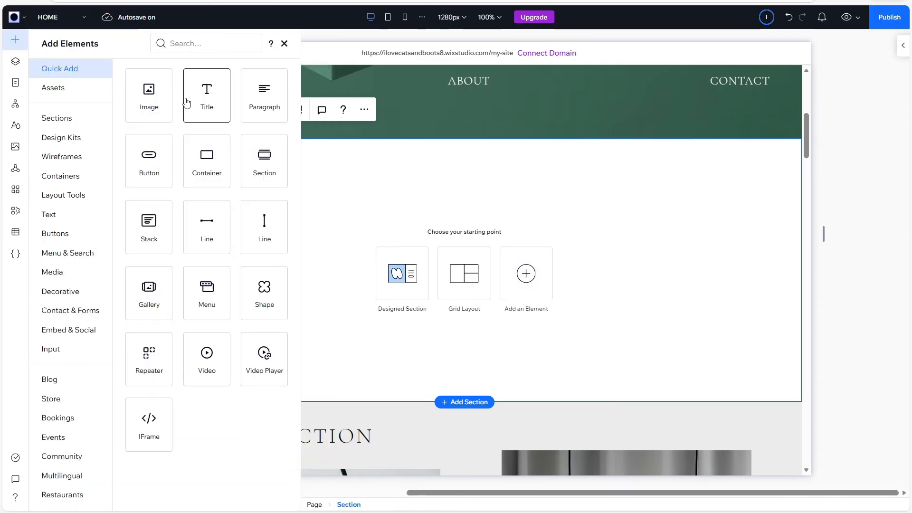
{"action": "left_click", "coordinate": [59, 336]}
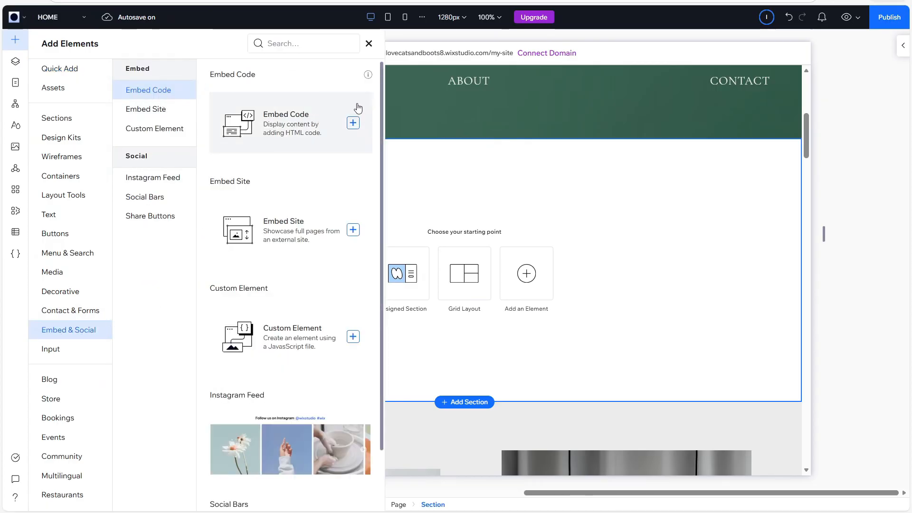
{"action": "left_click", "coordinate": [353, 123]}
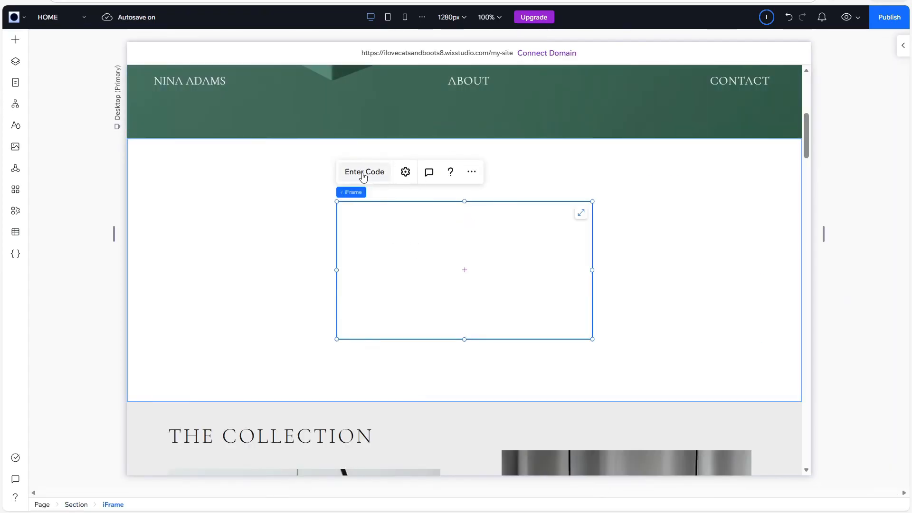
Paste the copied Elfsight Booking.com Reviews widget code into the new iFrame and apply it.
{"action": "left_click", "coordinate": [386, 171]}
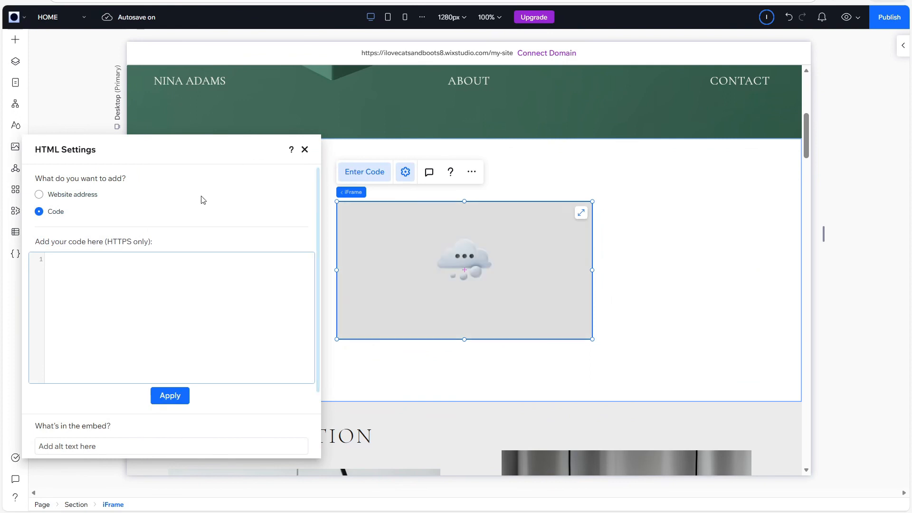
{"action": "left_click", "coordinate": [205, 281]}
{"action": "key", "text": "ctrl+v"}
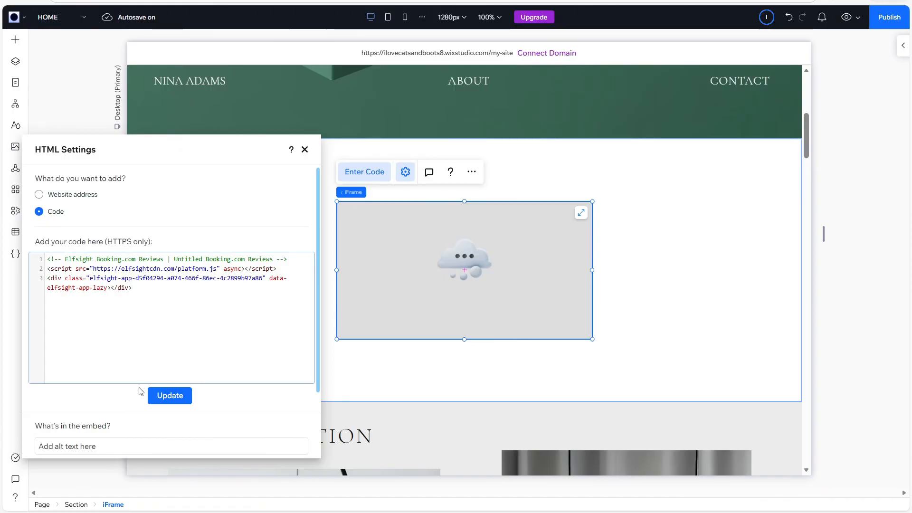
{"action": "left_click", "coordinate": [170, 396]}
Enlarge the reviews iFrame so that it fills the full width and height of its section.
{"action": "left_click", "coordinate": [422, 317]}
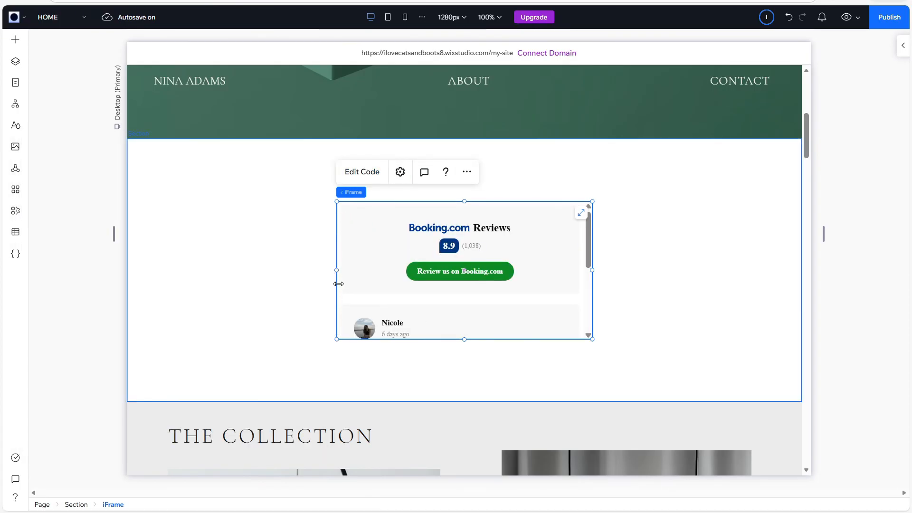
{"action": "left_click_drag", "start_coordinate": [337, 270], "coordinate": [124, 288]}
{"action": "left_click_drag", "start_coordinate": [364, 201], "coordinate": [375, 161]}
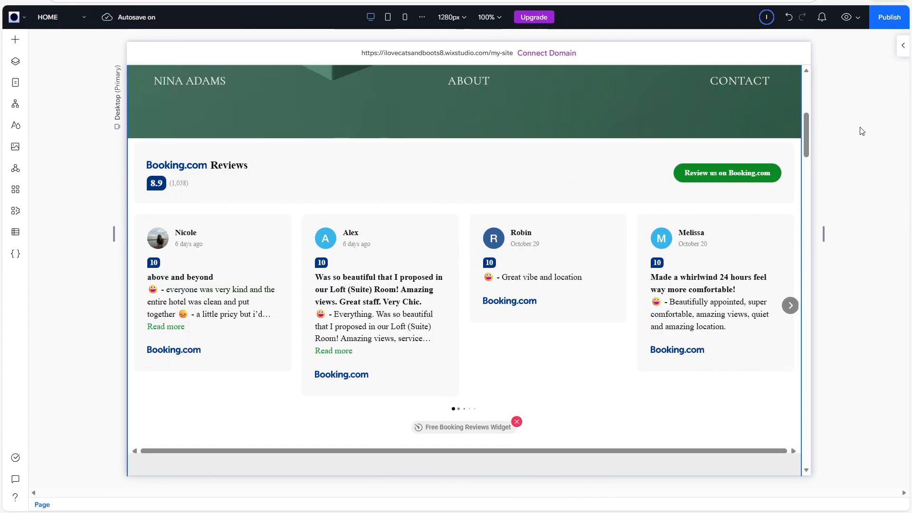
{"action": "scroll", "coordinate": [862, 132], "scroll_direction": "down", "scroll_amount": 1}
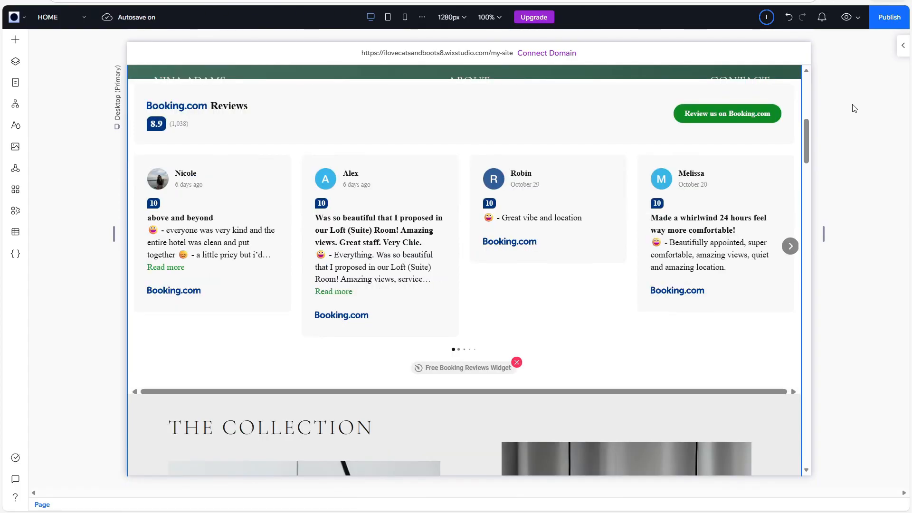
Switch to the Elfsight Codes document in Google Docs and copy the whole code block for customising text.
{"action": "left_click", "coordinate": [669, 0]}
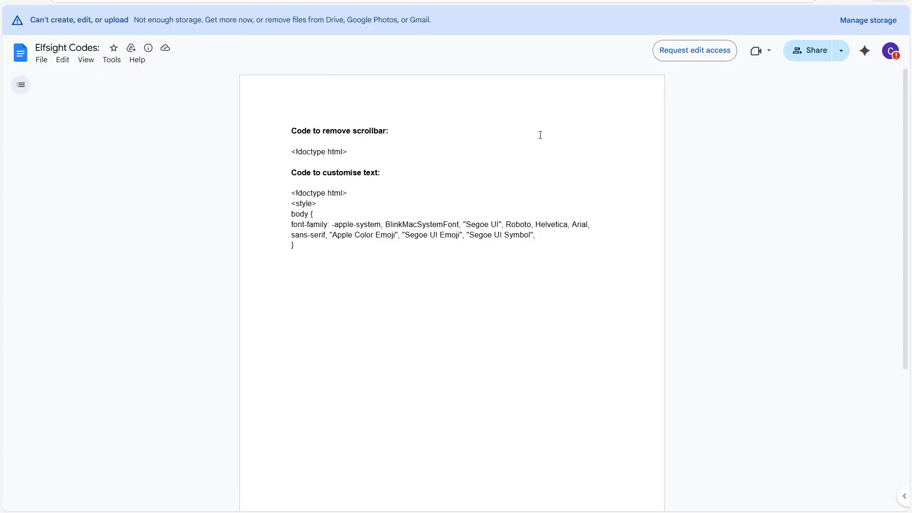
{"action": "left_click_drag", "start_coordinate": [262, 168], "coordinate": [408, 174]}
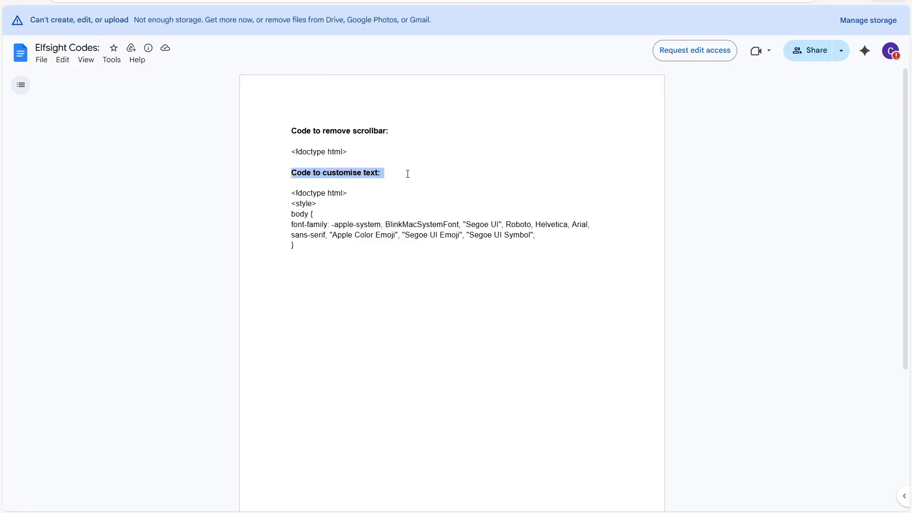
{"action": "left_click_drag", "start_coordinate": [290, 192], "coordinate": [312, 246]}
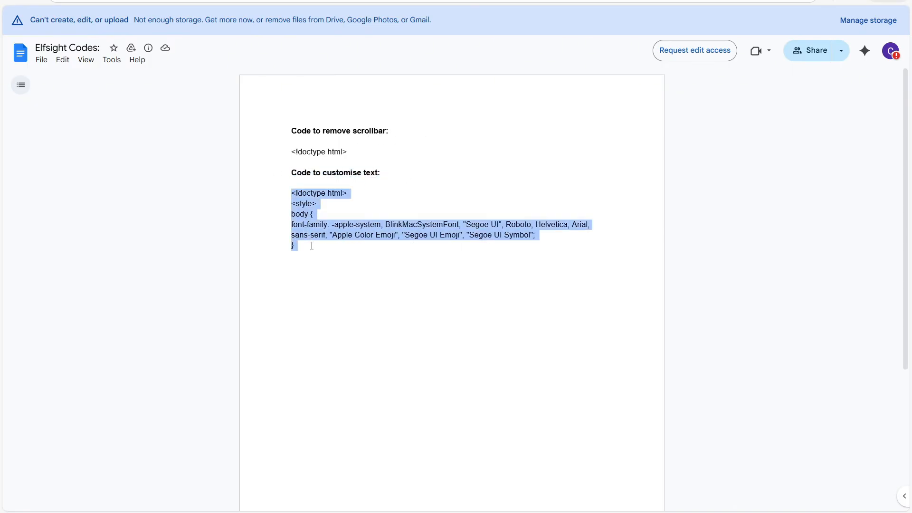
{"action": "right_click", "coordinate": [312, 236]}
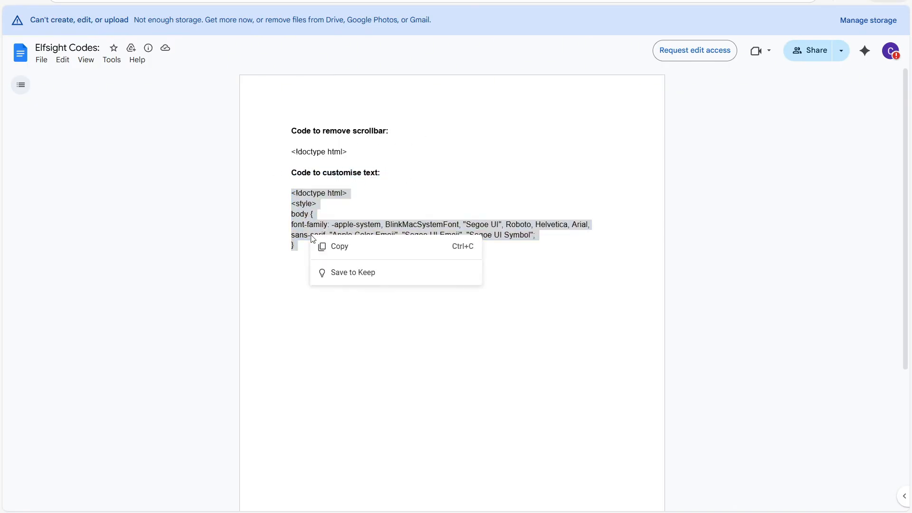
{"action": "left_click", "coordinate": [337, 256]}
{"action": "left_click", "coordinate": [337, 251]}
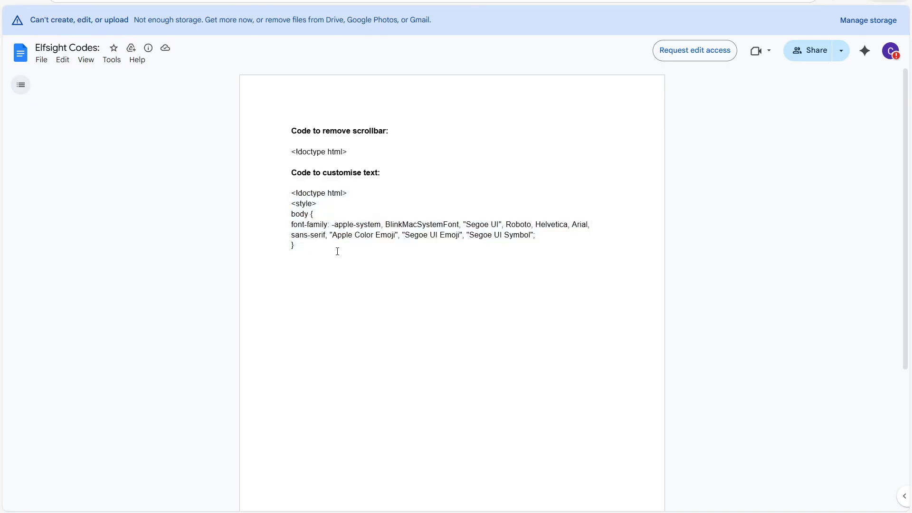
Back in Wix Studio, append the copied doctype and font-family style code to the reviews iFrame's code and update the embed.
{"action": "key", "text": "ctrl+Tab"}
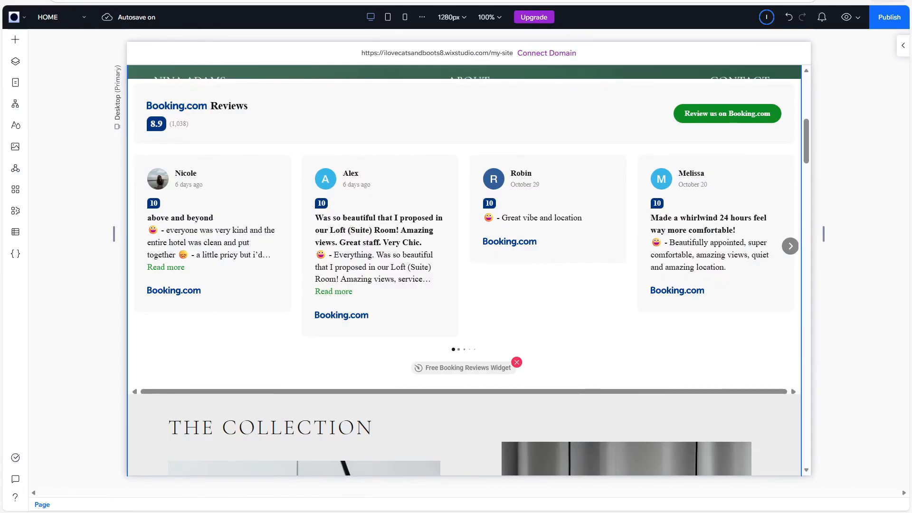
{"action": "left_click", "coordinate": [386, 198]}
{"action": "left_click", "coordinate": [386, 197]}
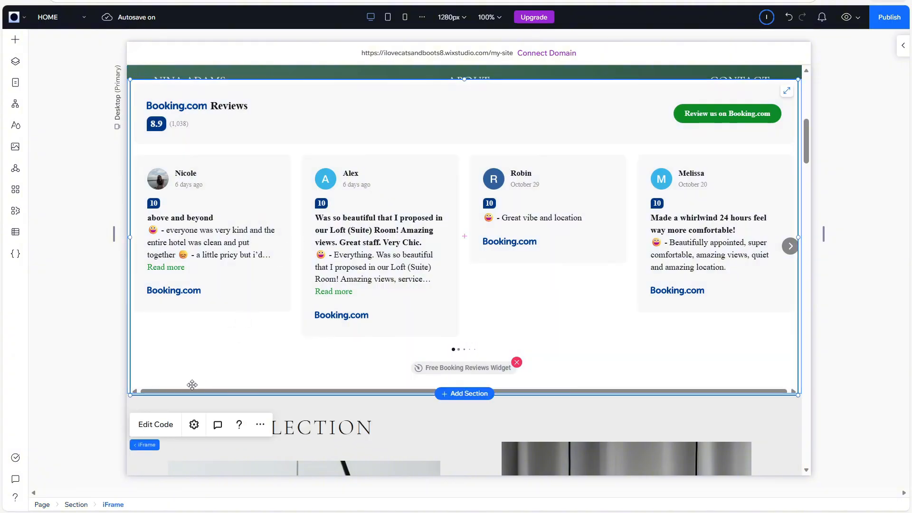
{"action": "left_click", "coordinate": [157, 426]}
{"action": "key", "text": "ctrl+v"}
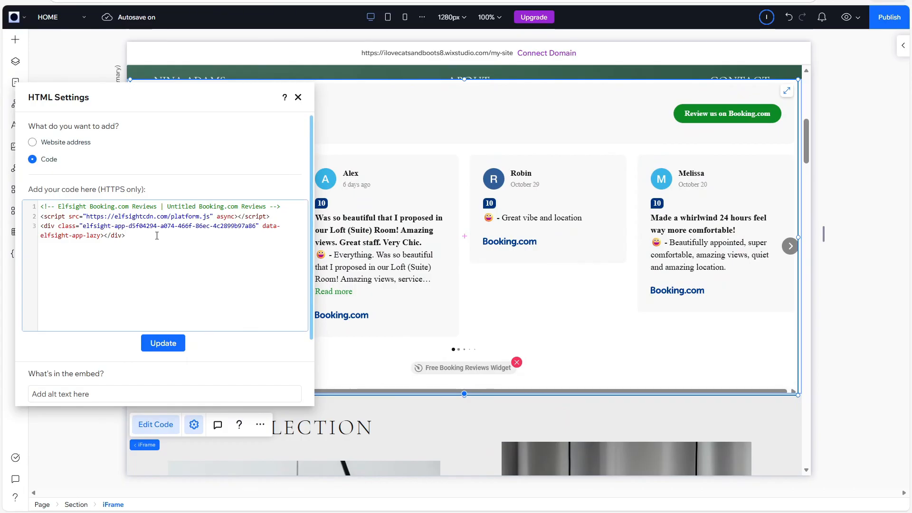
{"action": "key", "text": "ctrl+v"}
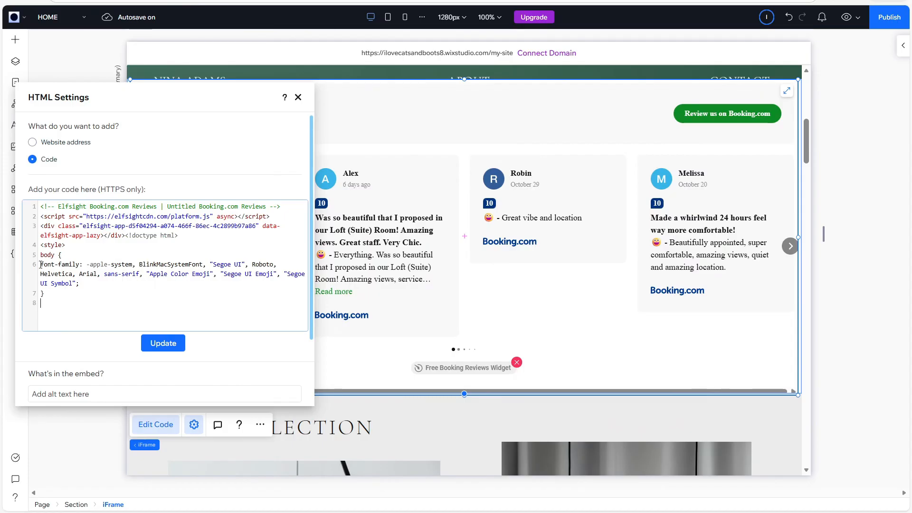
{"action": "left_click_drag", "start_coordinate": [39, 267], "coordinate": [80, 283]}
{"action": "left_click", "coordinate": [86, 265]}
{"action": "left_click", "coordinate": [89, 283]}
{"action": "left_click", "coordinate": [160, 342]}
{"action": "left_click", "coordinate": [882, 169]}
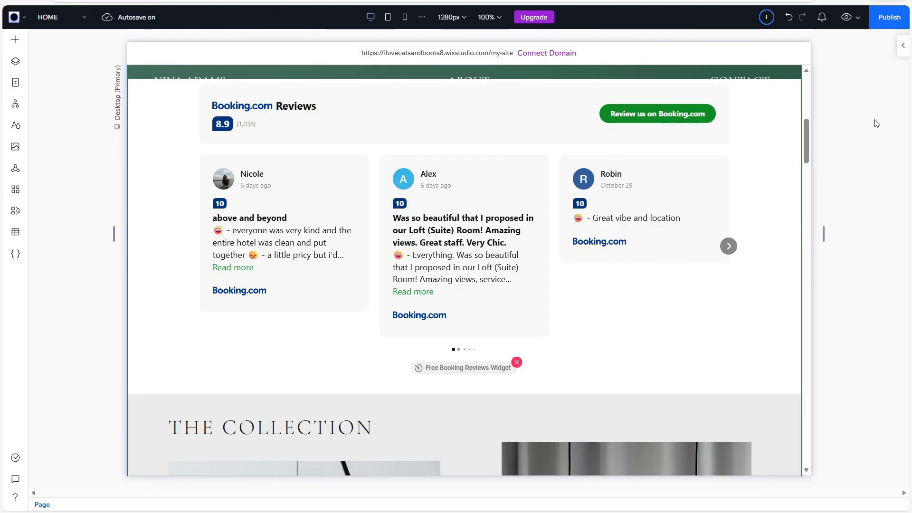
Preview the site and check the Booking.com Reviews section by advancing its review carousel.
{"action": "scroll", "coordinate": [877, 124], "scroll_direction": "up", "scroll_amount": 1}
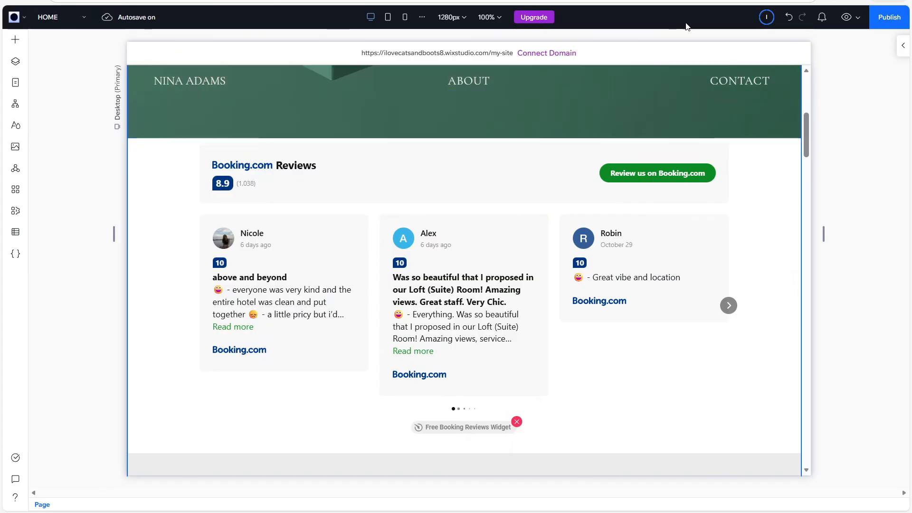
{"action": "left_click", "coordinate": [848, 19]}
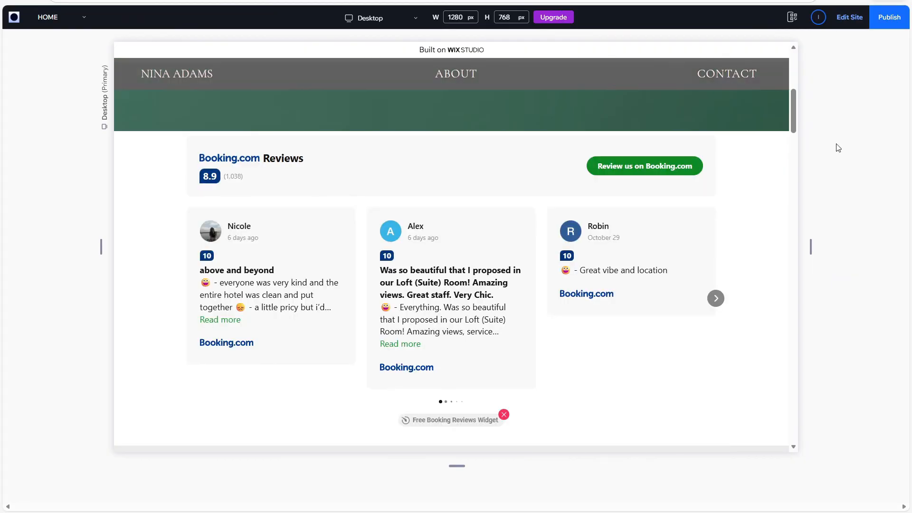
{"action": "scroll", "coordinate": [826, 149], "scroll_direction": "down", "scroll_amount": 1}
{"action": "left_click", "coordinate": [717, 239]}
{"action": "left_click", "coordinate": [719, 242]}
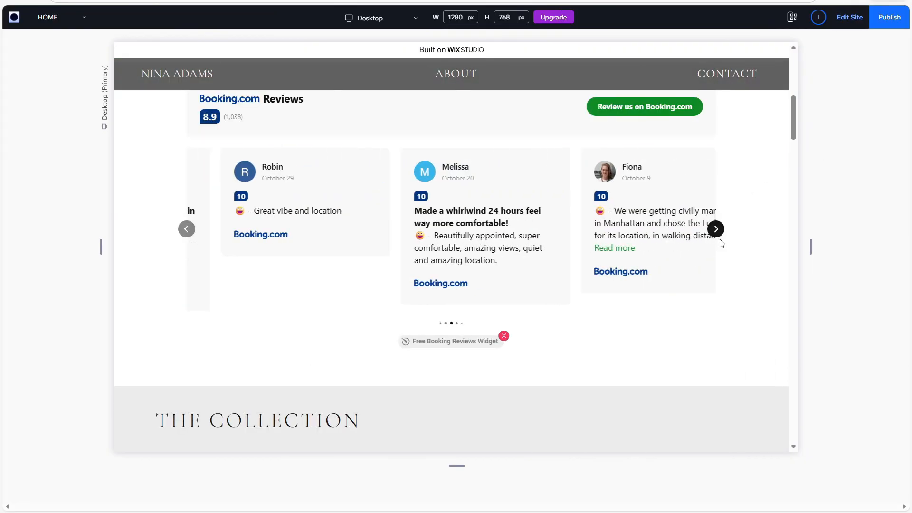
{"action": "scroll", "coordinate": [817, 164], "scroll_direction": "up", "scroll_amount": 1}
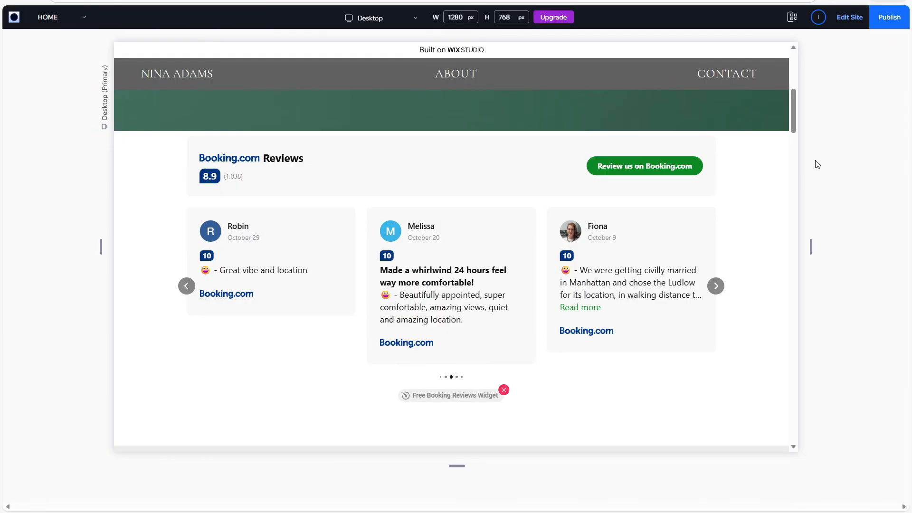